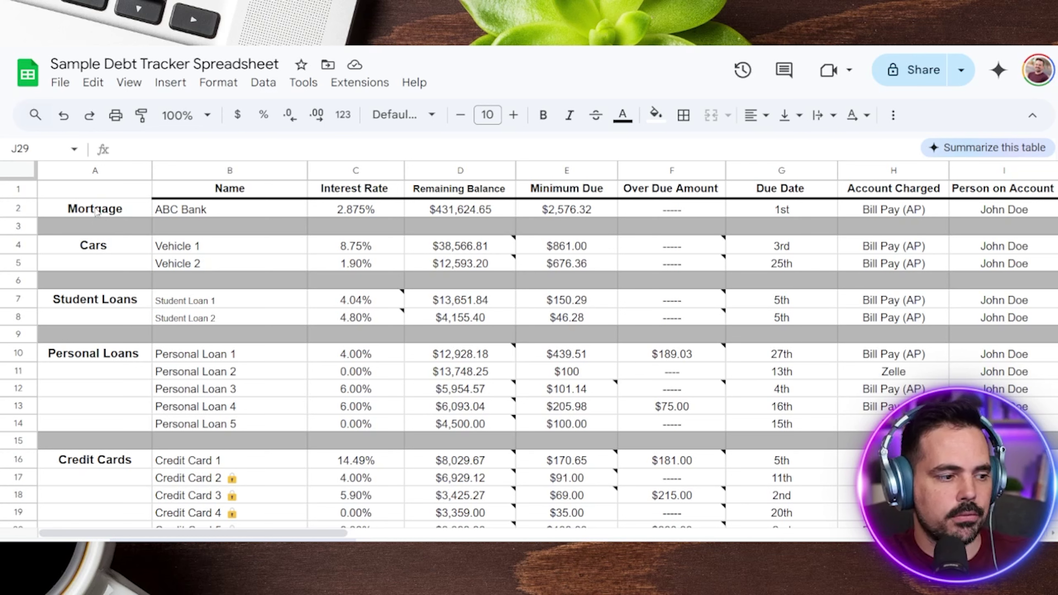
# - Circle the Credit Cards, Personal Loans and Student Loans category labels in green with the annotation pen
pyautogui.click(103, 304)
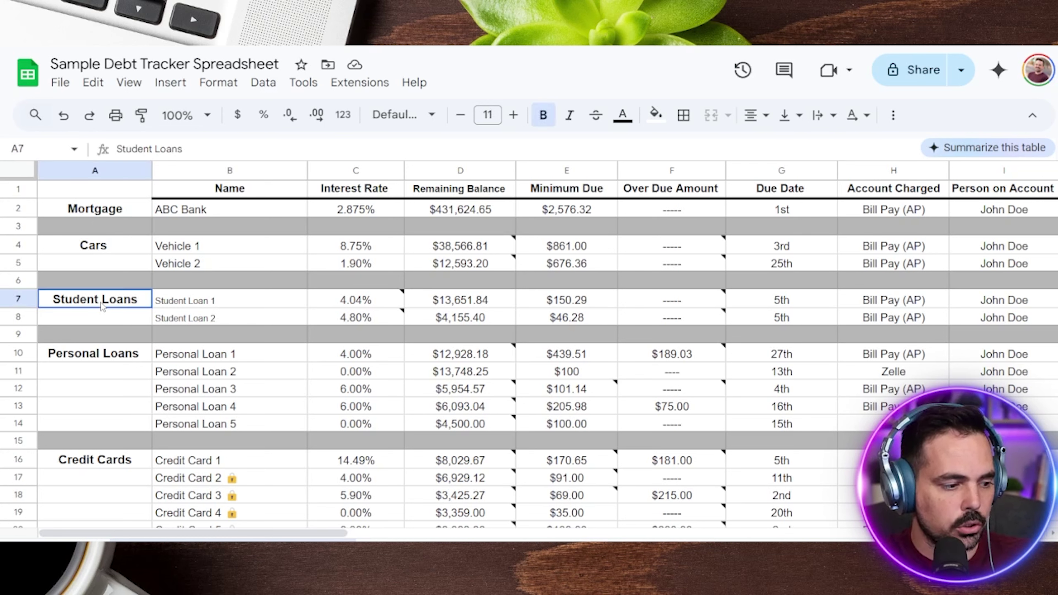
pyautogui.click(100, 361)
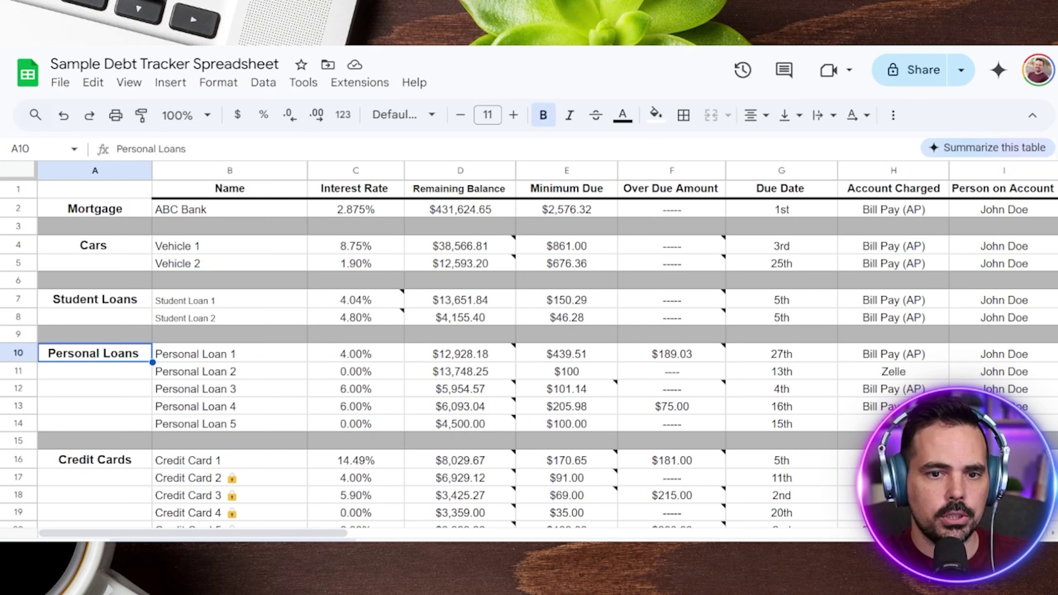
pyautogui.hotkey('alt', 'shift', 'd')
pyautogui.moveTo(87, 418)
pyautogui.mouseDown()
pyautogui.moveTo(111, 499)
pyautogui.moveTo(49, 418)
pyautogui.mouseUp()
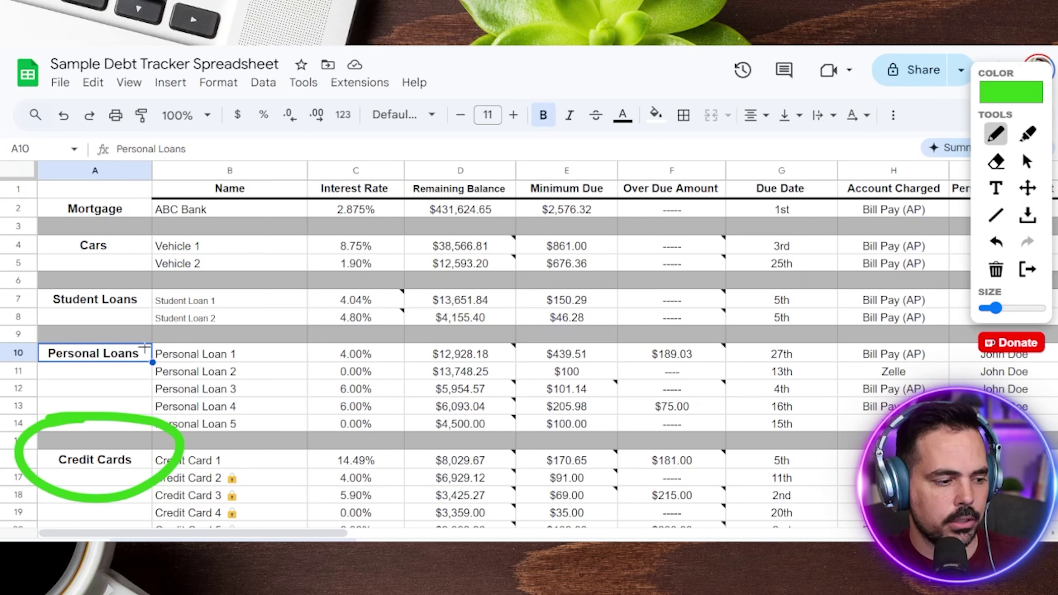
pyautogui.moveTo(119, 327)
pyautogui.mouseDown()
pyautogui.moveTo(232, 349)
pyautogui.moveTo(48, 264)
pyautogui.mouseUp()
pyautogui.moveTo(162, 271); pyautogui.dragTo(44, 334)
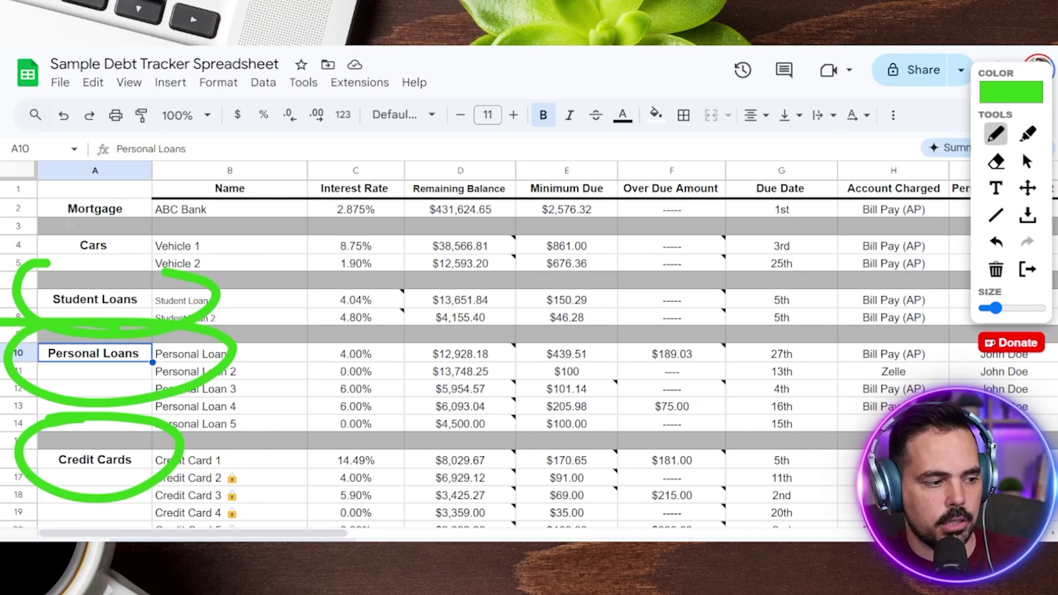
# - Draw green vertical marks above the Name, Interest Rate, Remaining Balance, Minimum Due, Over Due Amount, Due Date and Account Charged headers
pyautogui.moveTo(236, 116); pyautogui.dragTo(241, 191)
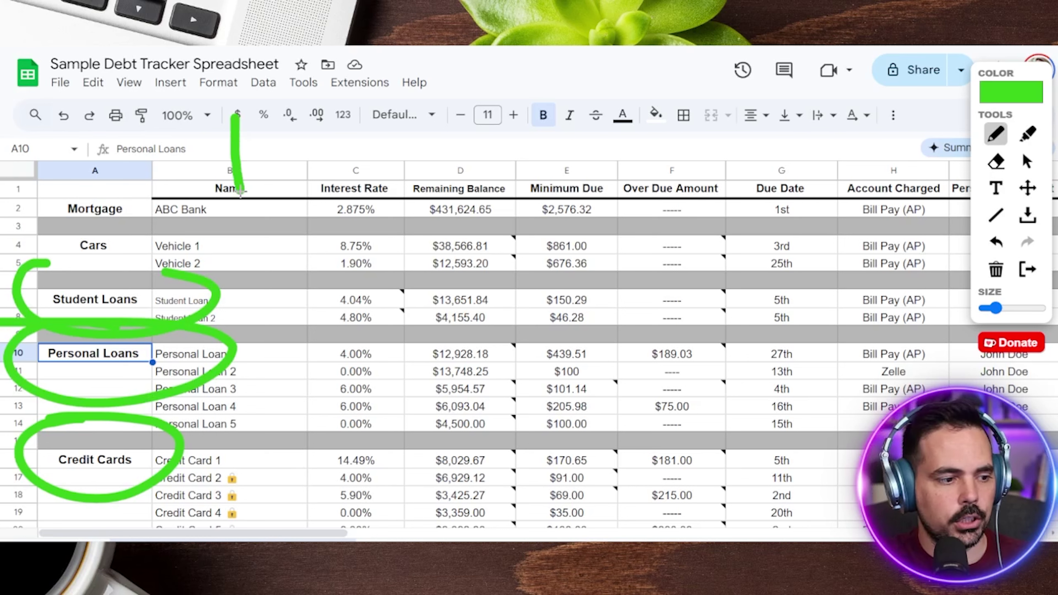
pyautogui.moveTo(358, 111); pyautogui.dragTo(358, 165)
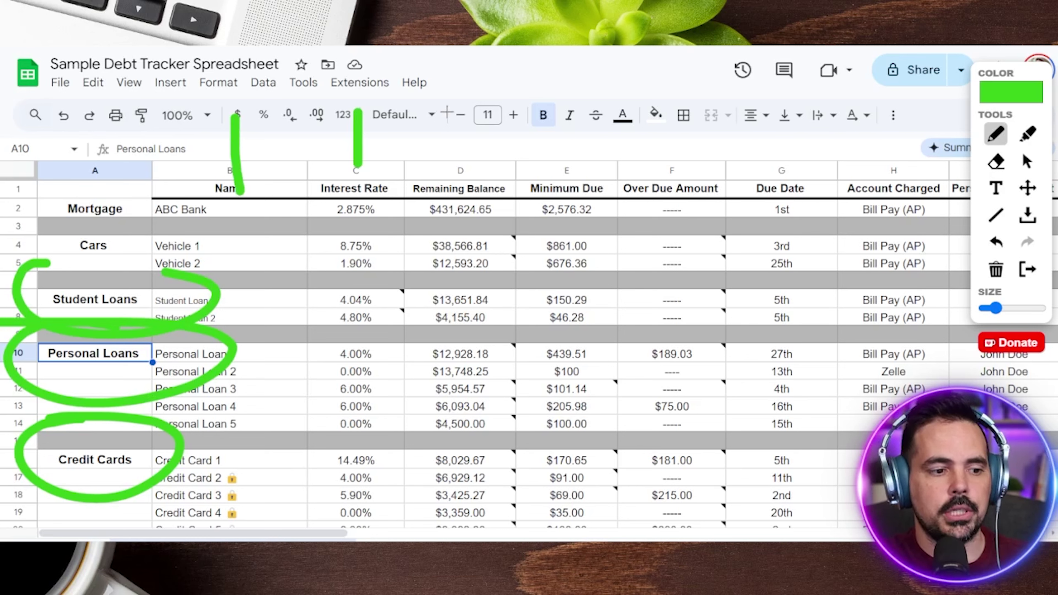
pyautogui.moveTo(446, 112); pyautogui.dragTo(447, 171)
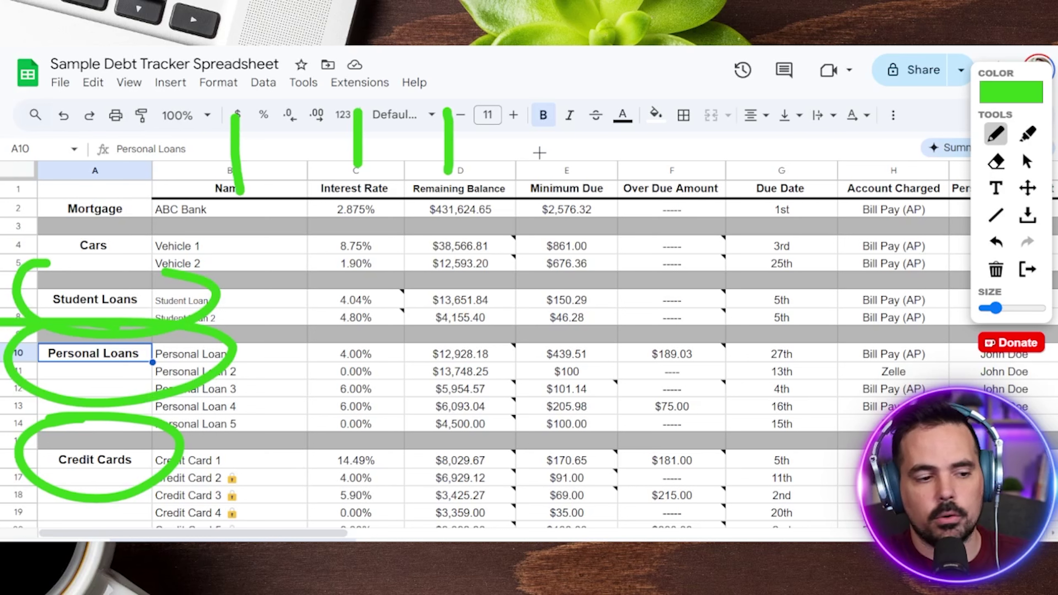
pyautogui.moveTo(558, 91); pyautogui.dragTo(560, 163)
pyautogui.moveTo(663, 100); pyautogui.dragTo(667, 159)
pyautogui.moveTo(770, 87); pyautogui.dragTo(782, 167)
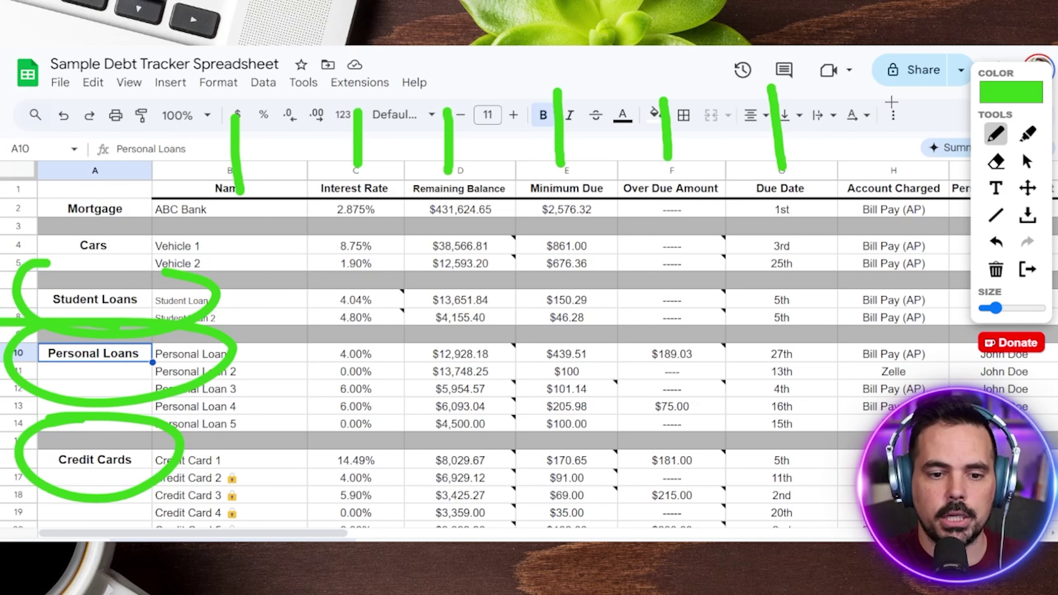
pyautogui.moveTo(891, 102); pyautogui.dragTo(892, 164)
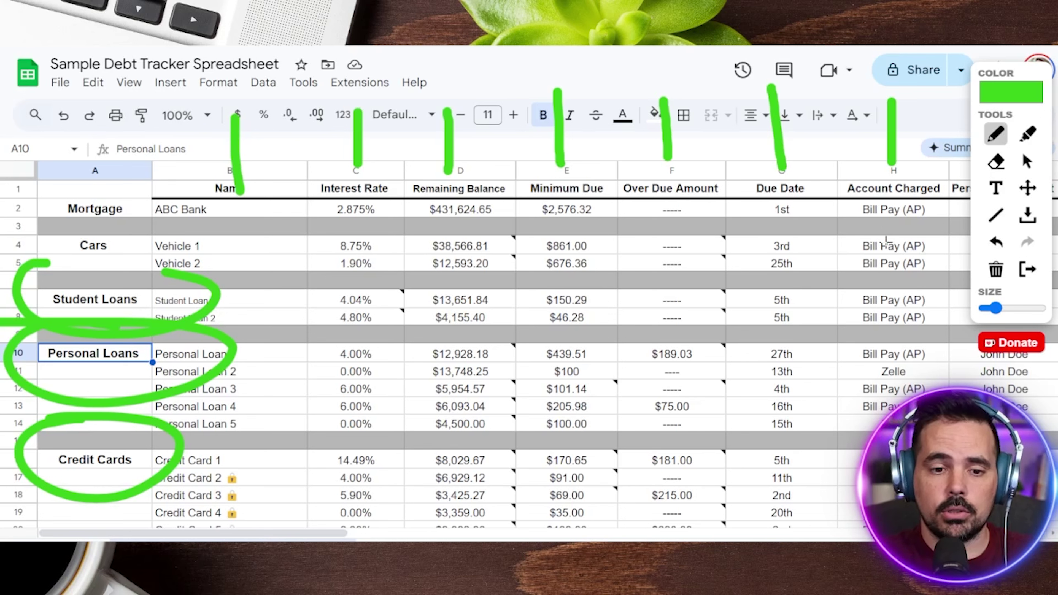
# - Clear all green annotations from the sheet and move the annotation palette over column B
pyautogui.click(996, 269)
pyautogui.moveTo(1009, 69); pyautogui.dragTo(187, 69)
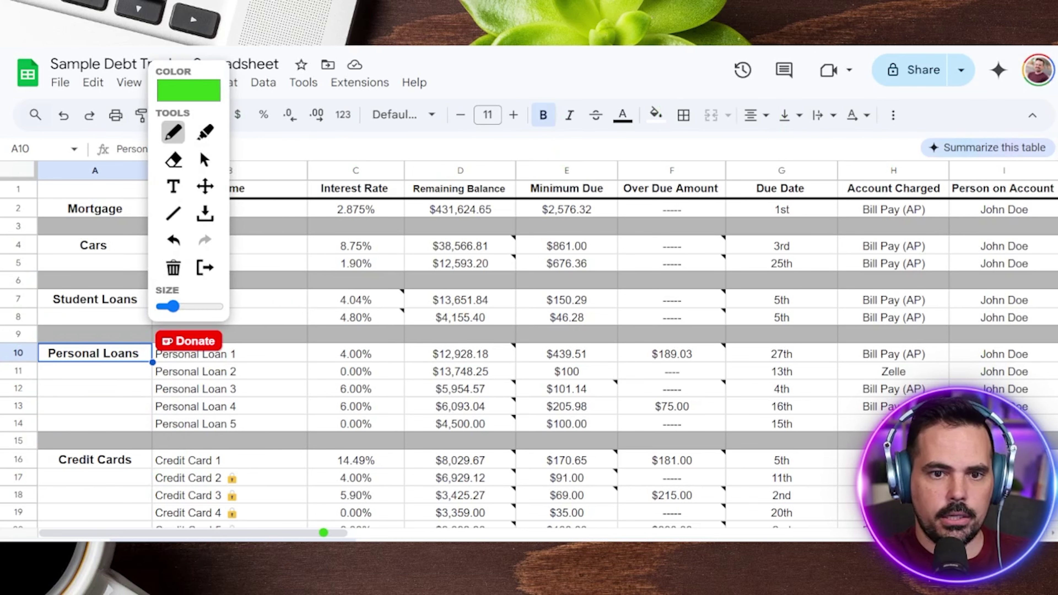
# - Draw green arrows at the Person on Account and Log in link headers, and strokes above Username, Password and Account number
pyautogui.click(203, 159)
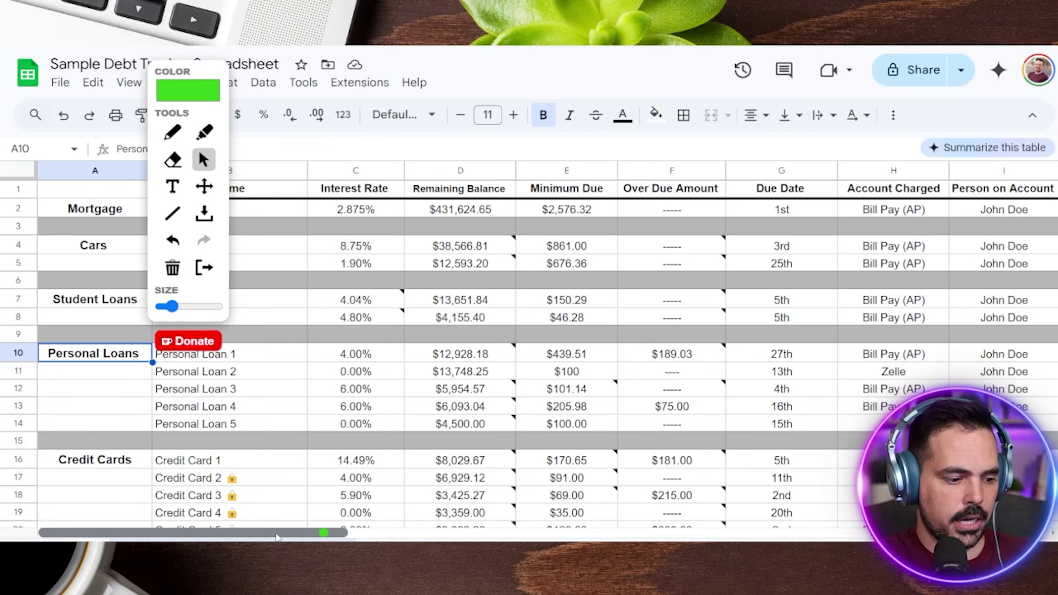
pyautogui.moveTo(286, 534); pyautogui.dragTo(451, 534)
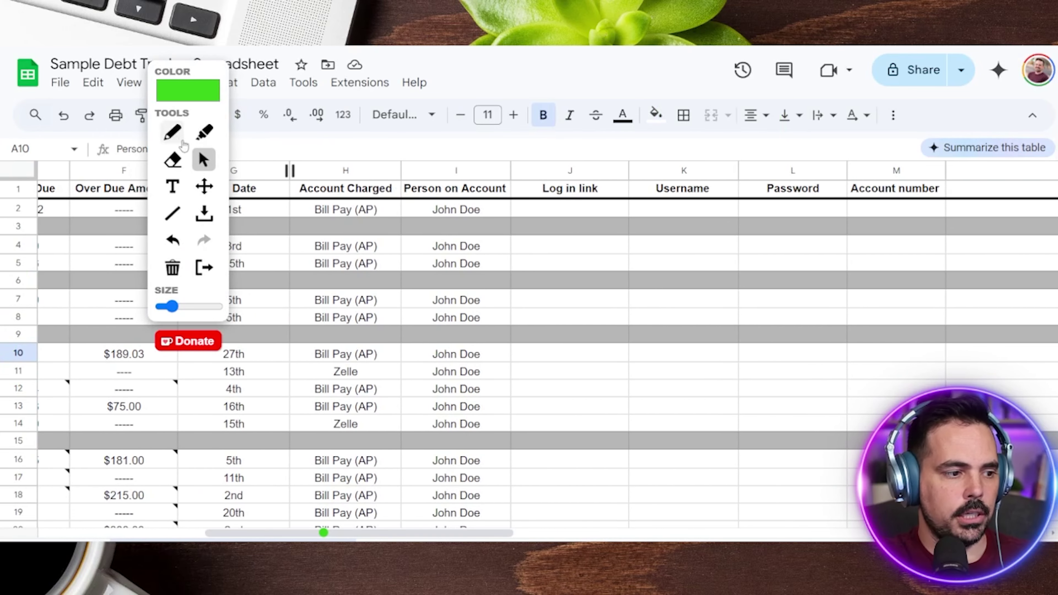
pyautogui.click(172, 133)
pyautogui.moveTo(466, 105)
pyautogui.mouseDown()
pyautogui.moveTo(465, 184)
pyautogui.moveTo(481, 154)
pyautogui.mouseUp()
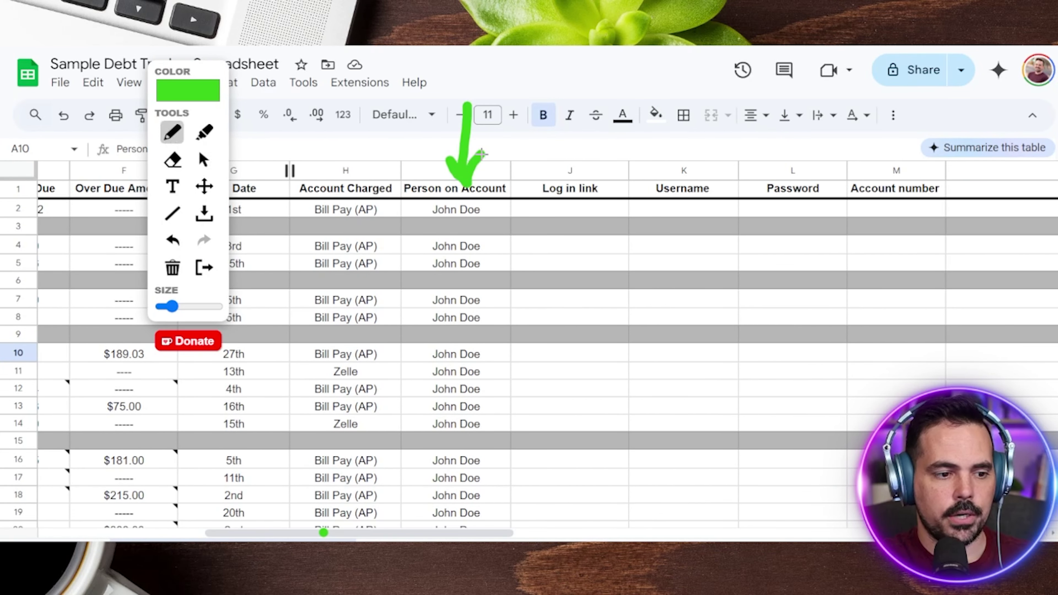
pyautogui.moveTo(565, 89)
pyautogui.mouseDown()
pyautogui.moveTo(568, 156)
pyautogui.moveTo(581, 176)
pyautogui.mouseUp()
pyautogui.moveTo(581, 176); pyautogui.dragTo(588, 145)
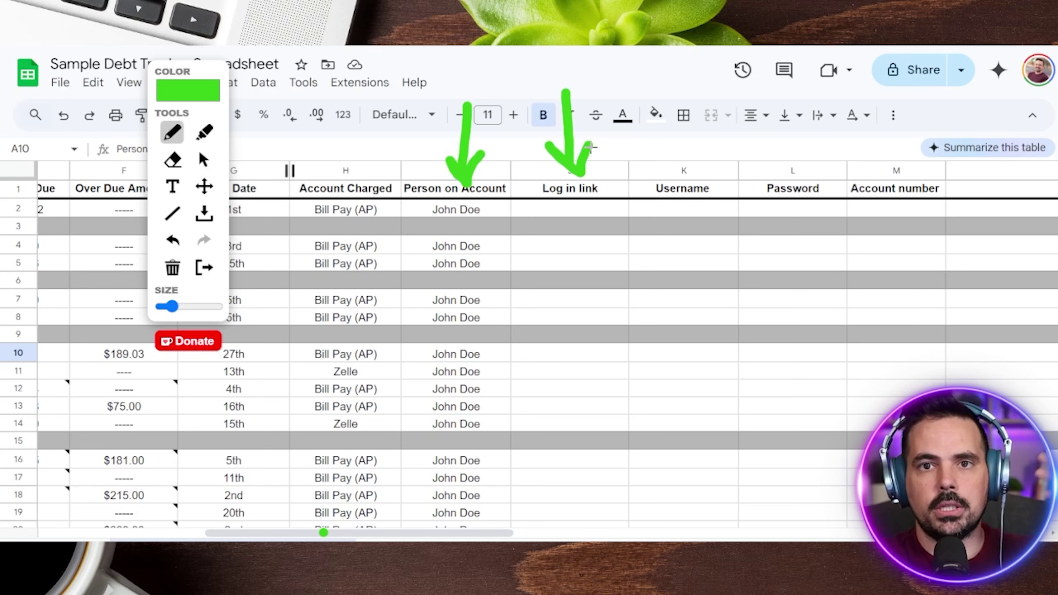
pyautogui.moveTo(678, 79); pyautogui.dragTo(689, 152)
pyautogui.moveTo(780, 91); pyautogui.dragTo(795, 146)
pyautogui.moveTo(854, 83); pyautogui.dragTo(885, 169)
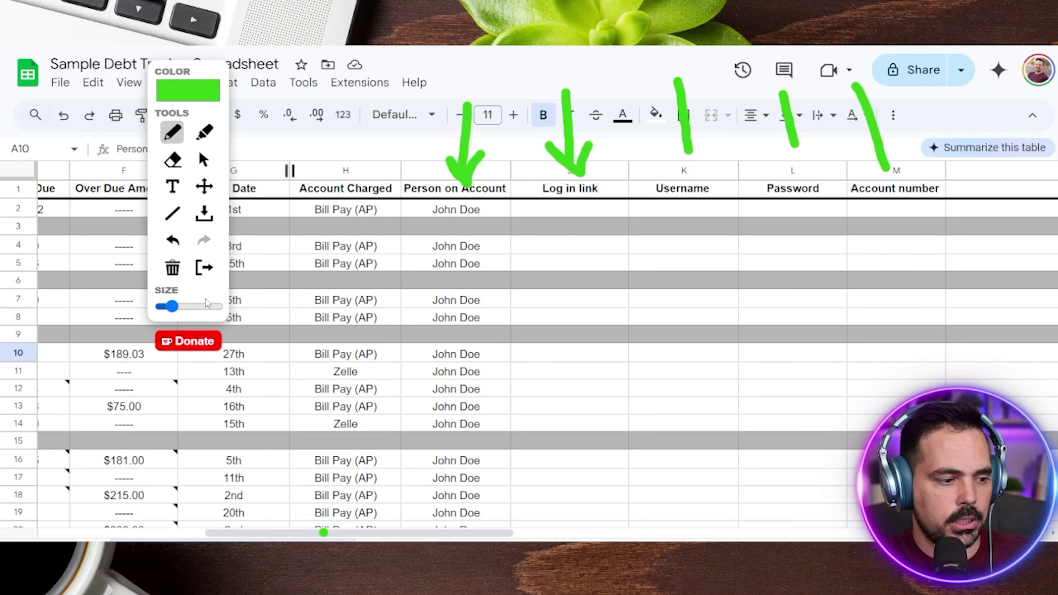
# - Draw green arrows pointing down at the Information and Side Notes columns
pyautogui.click(203, 159)
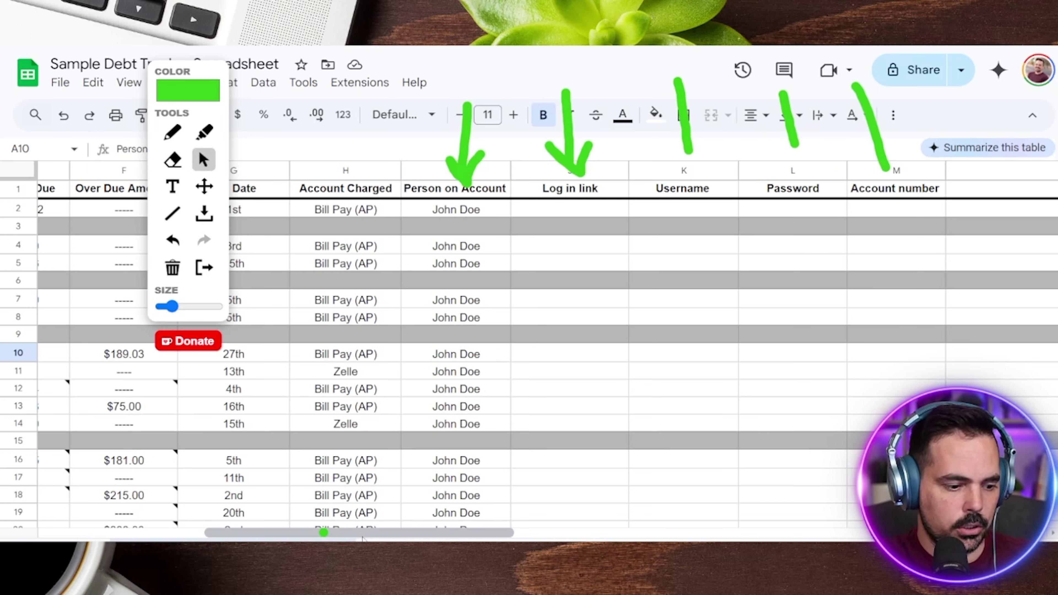
pyautogui.moveTo(367, 534); pyautogui.dragTo(458, 533)
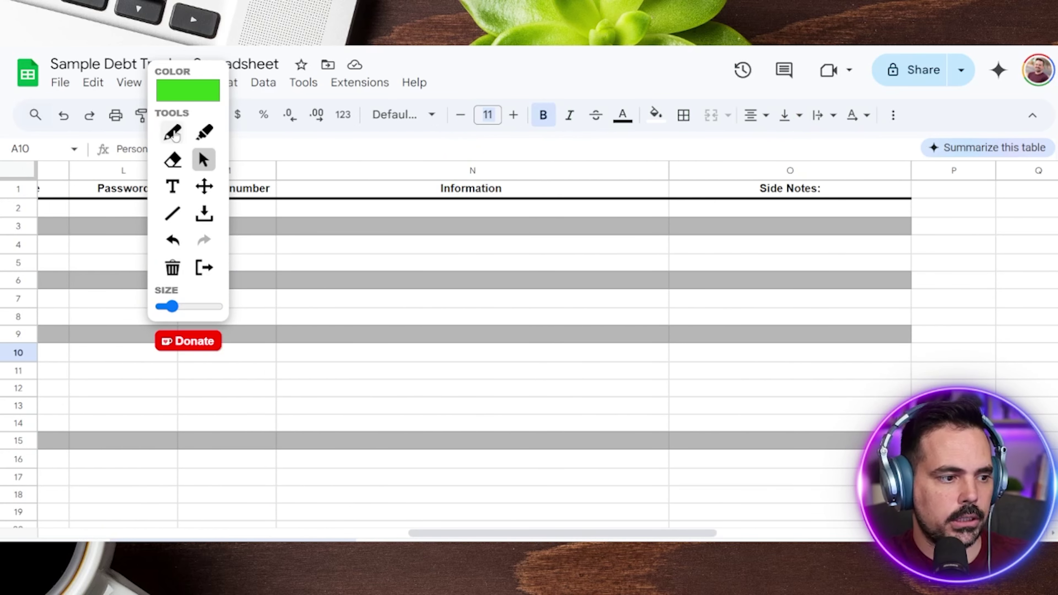
pyautogui.click(173, 132)
pyautogui.moveTo(459, 88)
pyautogui.mouseDown()
pyautogui.moveTo(460, 162)
pyautogui.moveTo(480, 137)
pyautogui.mouseUp()
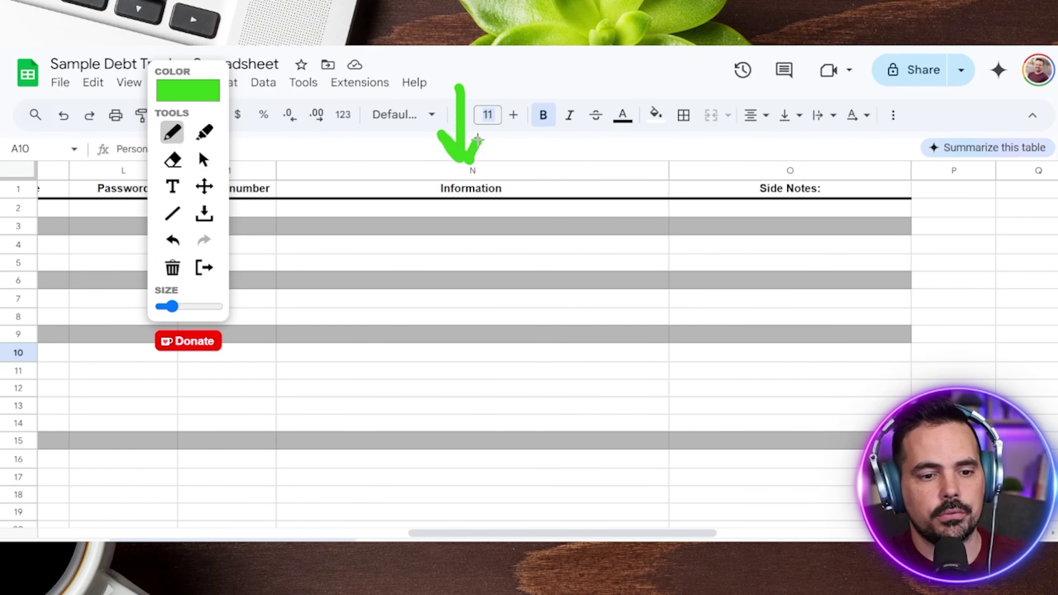
pyautogui.moveTo(743, 51)
pyautogui.mouseDown()
pyautogui.moveTo(745, 133)
pyautogui.moveTo(720, 125)
pyautogui.moveTo(767, 121)
pyautogui.mouseUp()
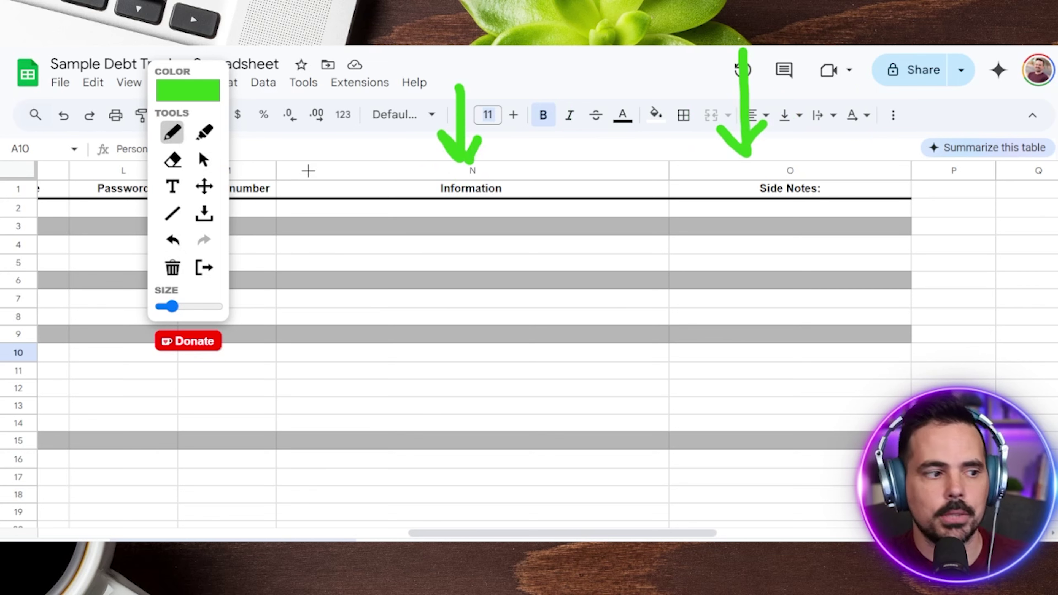
# - Move the annotation palette off columns L and M and clear all drawn arrows
pyautogui.click(204, 160)
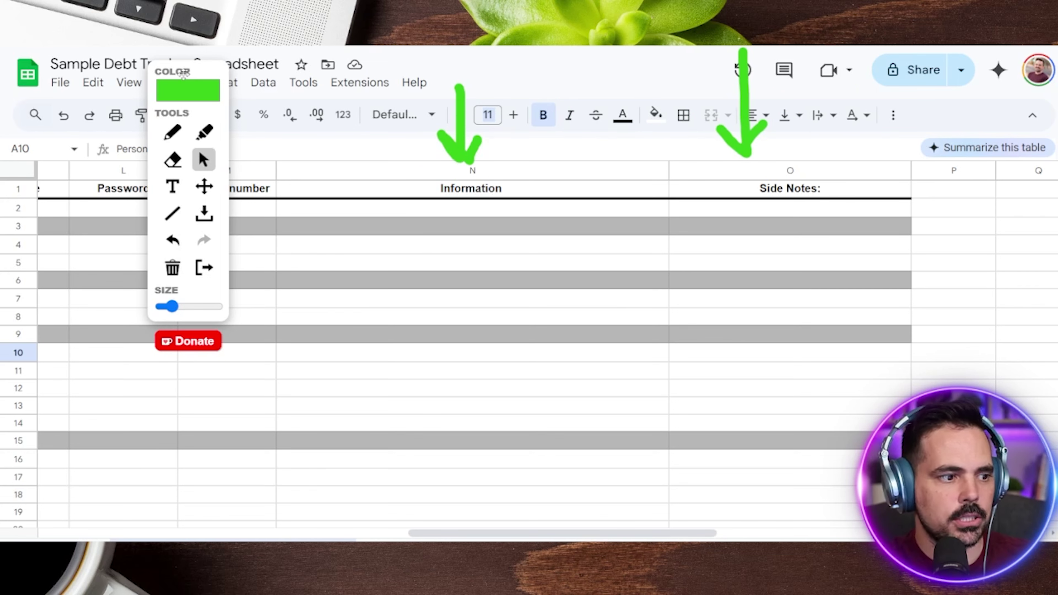
pyautogui.moveTo(179, 71)
pyautogui.mouseDown()
pyautogui.moveTo(1025, 110)
pyautogui.moveTo(1012, 69)
pyautogui.mouseUp()
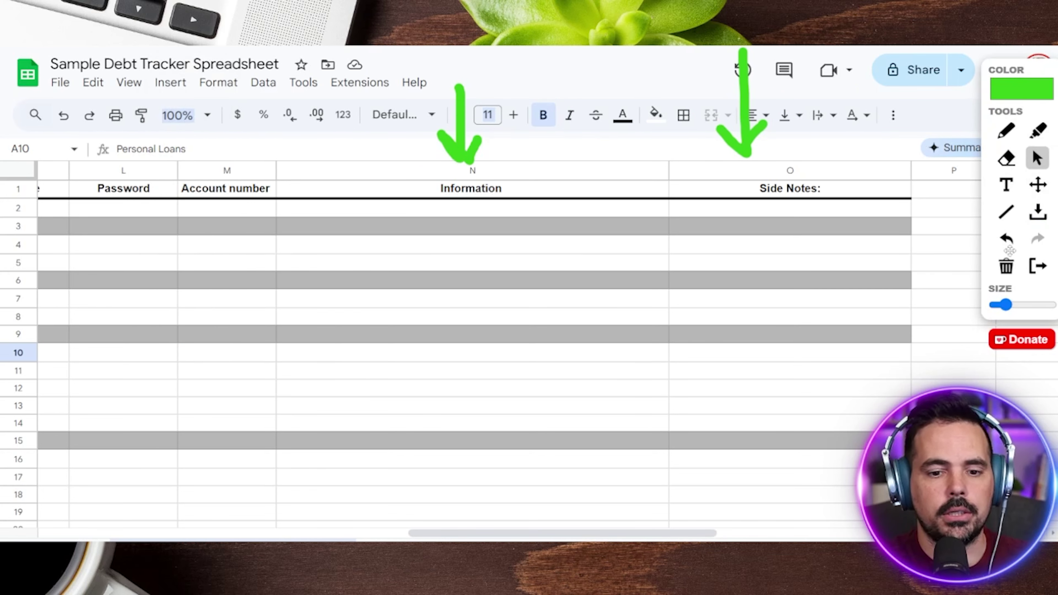
pyautogui.click(1006, 267)
# - Underline the Mortgage category in row 2 with the green annotation pen
pyautogui.moveTo(562, 533); pyautogui.dragTo(194, 533)
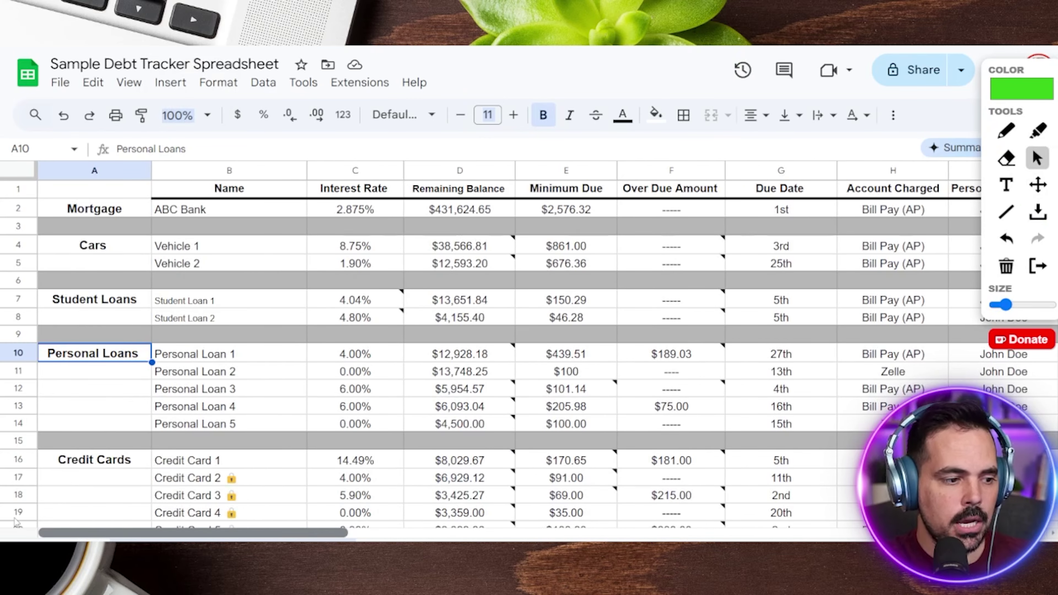
pyautogui.click(1006, 130)
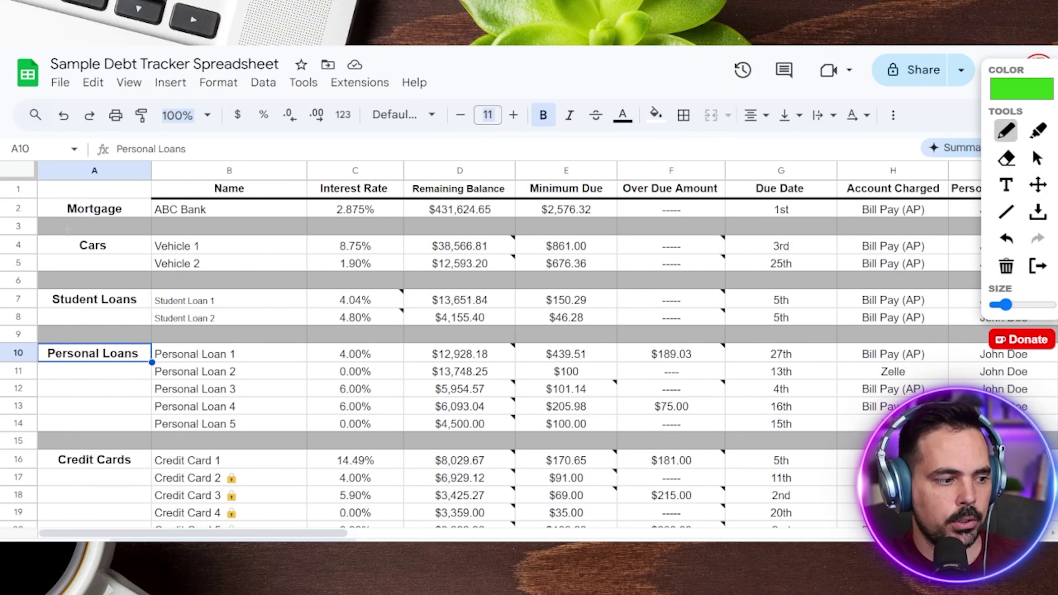
pyautogui.moveTo(49, 230); pyautogui.dragTo(175, 225)
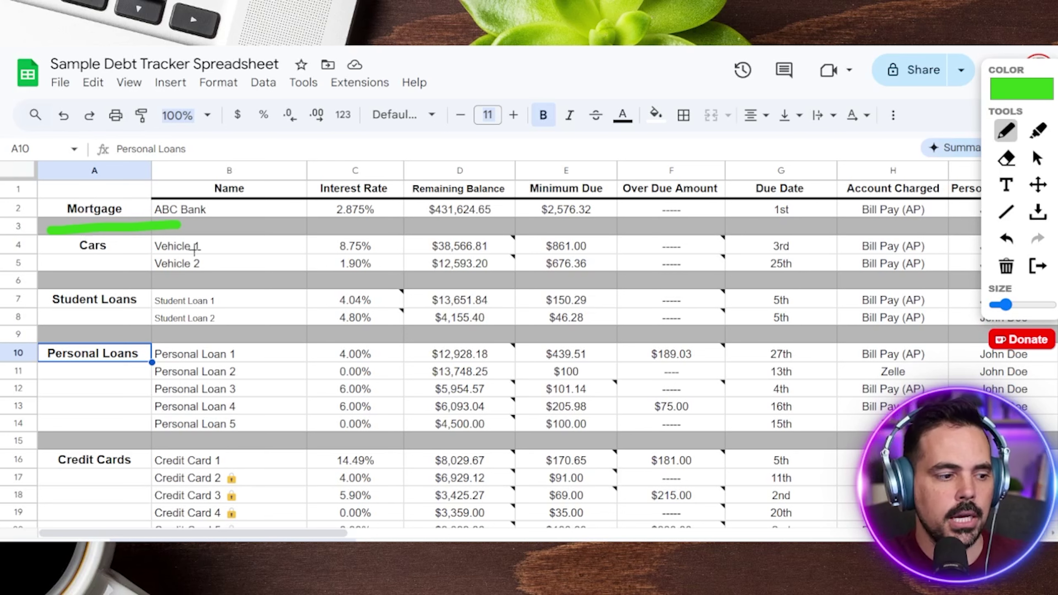
# - Open a new note on the Vehicle 1 name cell and close it without entering text
pyautogui.click(1038, 159)
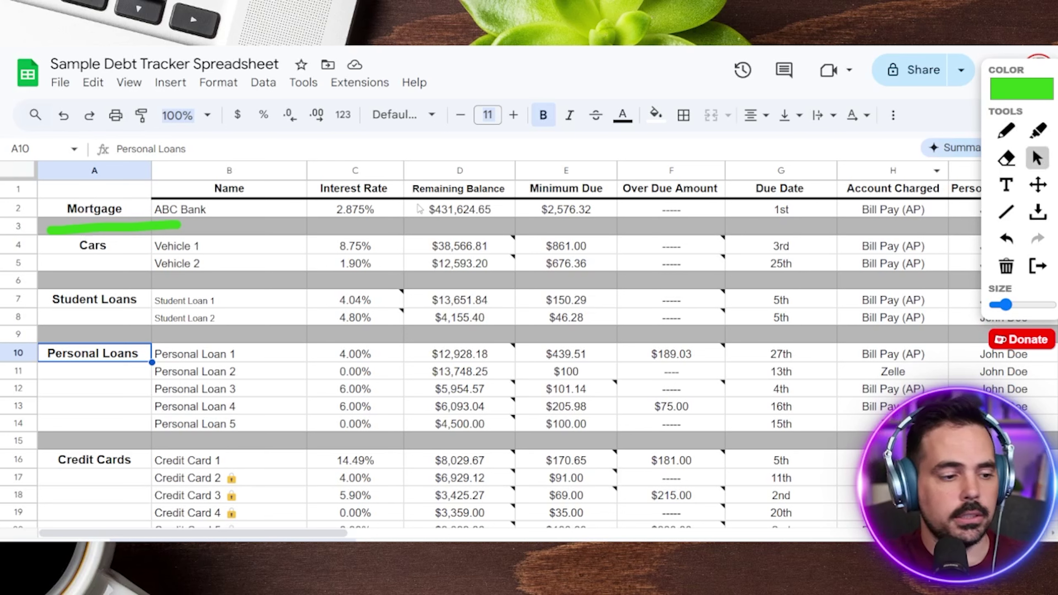
pyautogui.click(237, 243)
pyautogui.rightClick(299, 249)
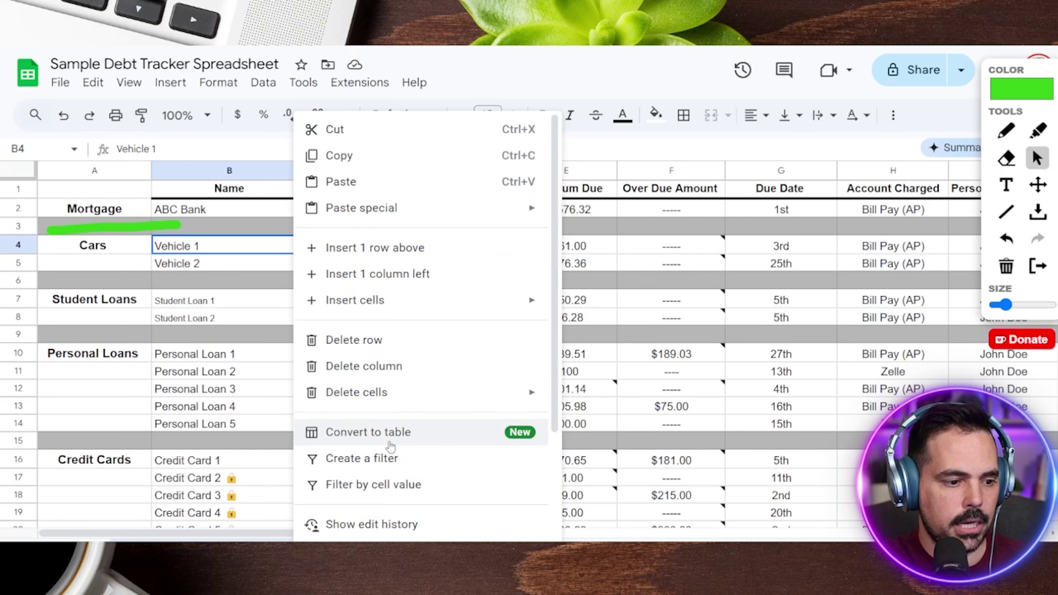
pyautogui.scroll(-3, 388, 444)
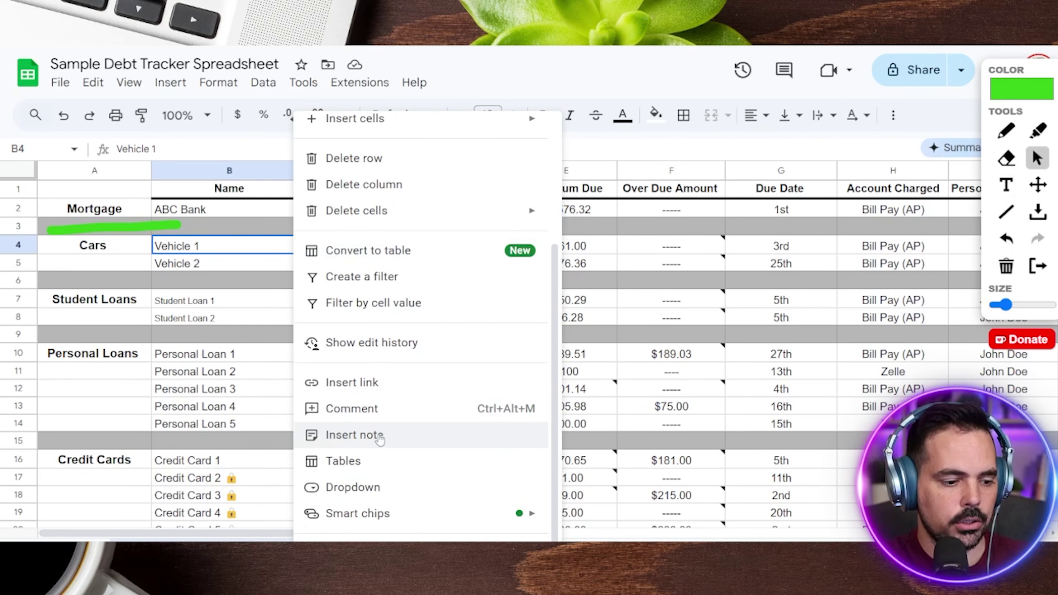
pyautogui.click(380, 436)
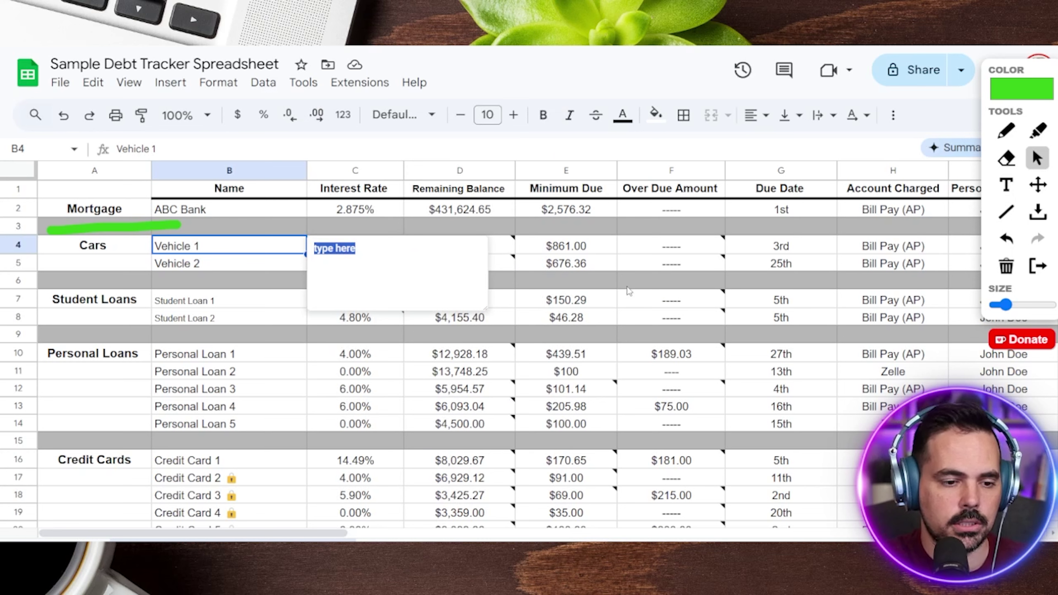
pyautogui.click(612, 281)
# - View the note attached to Vehicle 1's remaining balance and select the Vehicle 2 name cell
pyautogui.moveTo(499, 246)
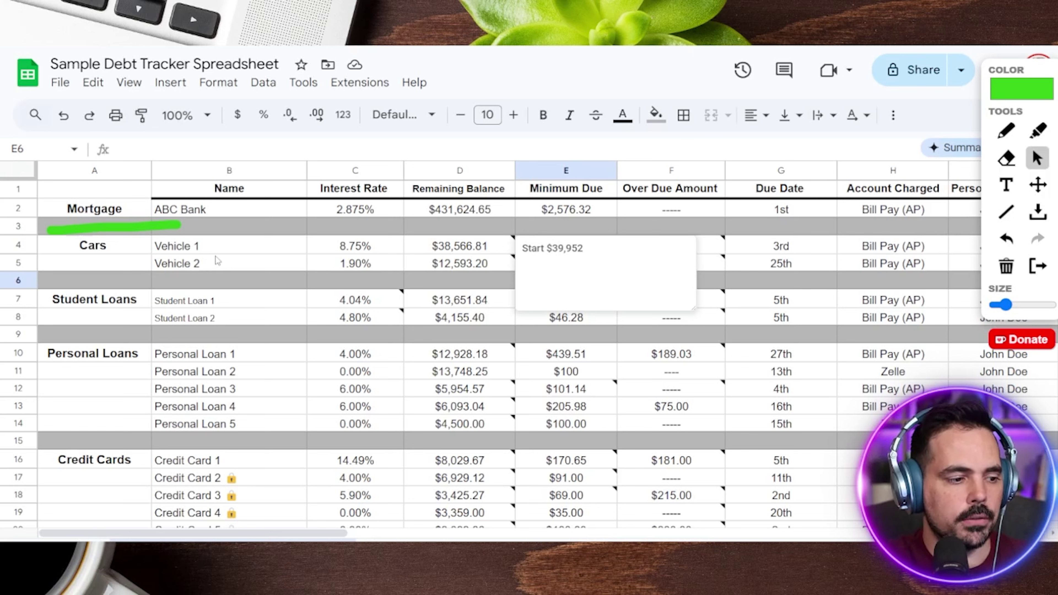
pyautogui.click(221, 263)
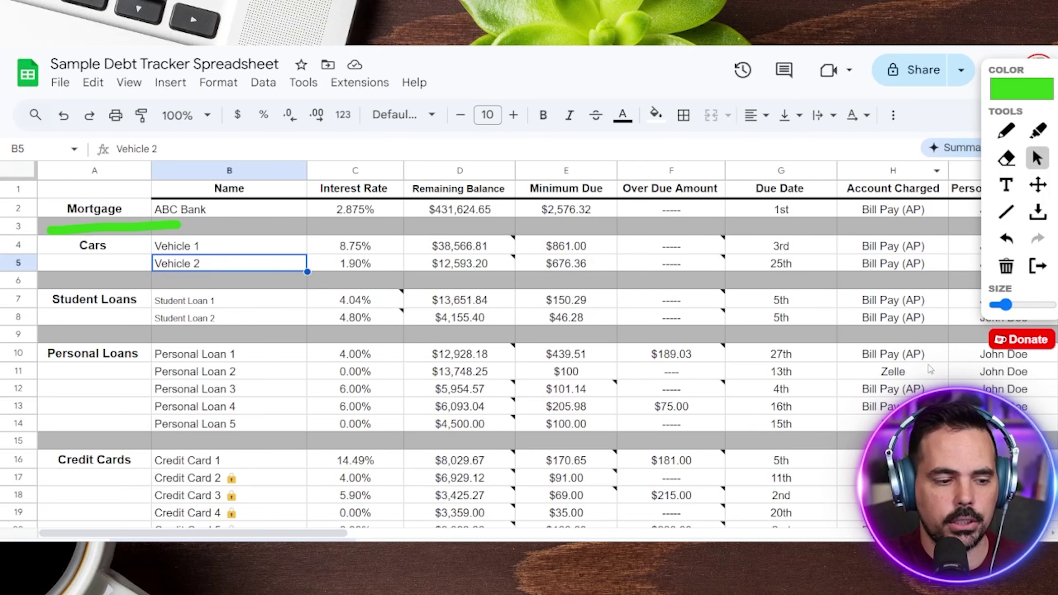
# - Circle the Collections/Court category label in green with the annotation pen
pyautogui.scroll(-3, 296, 382)
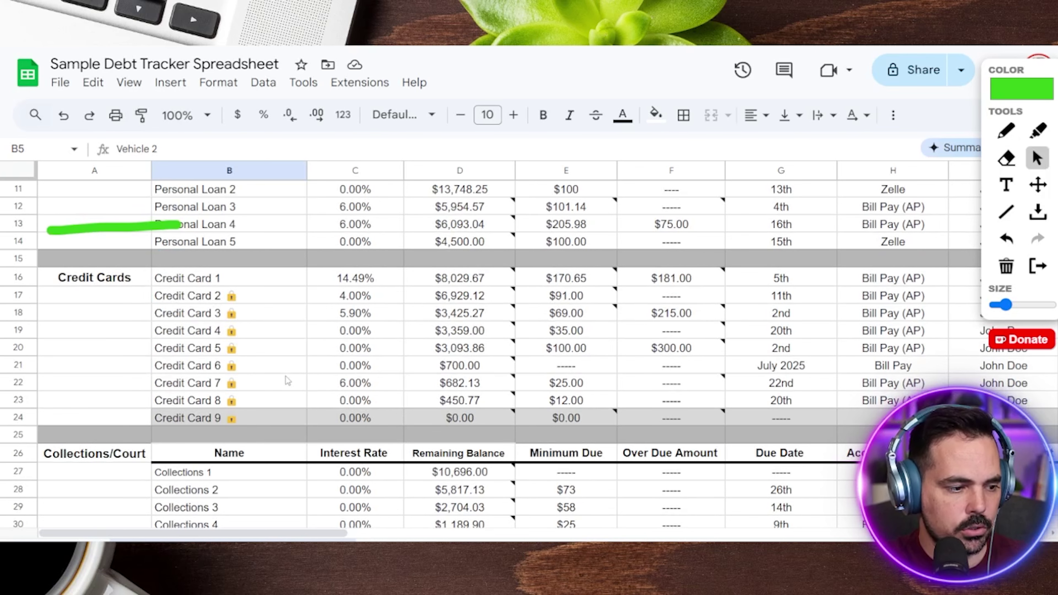
pyautogui.scroll(-2, 314, 310)
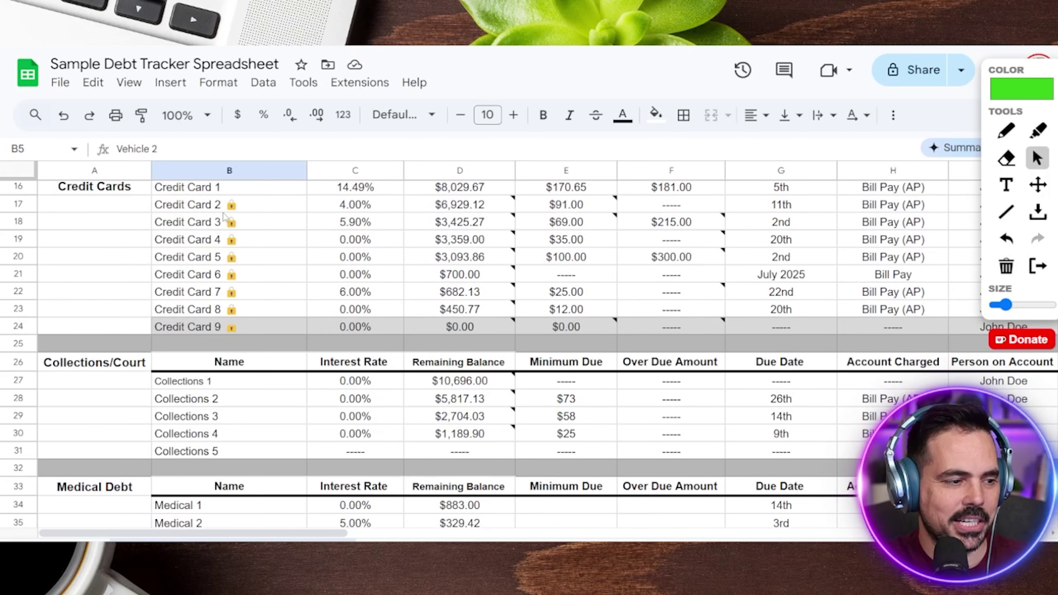
pyautogui.scroll(2, 227, 251)
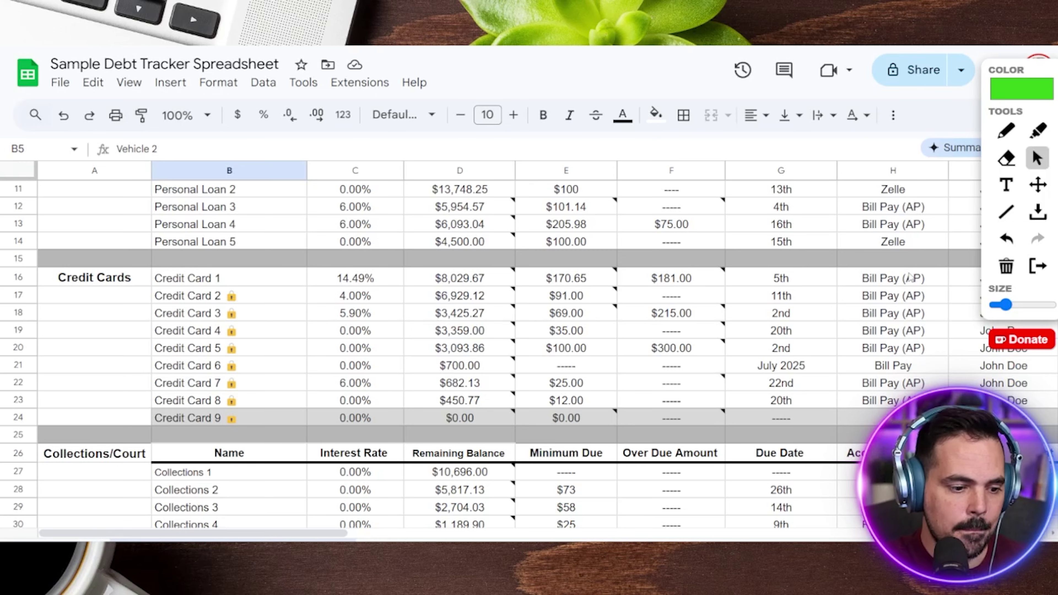
pyautogui.scroll(-5, 933, 278)
pyautogui.click(1006, 133)
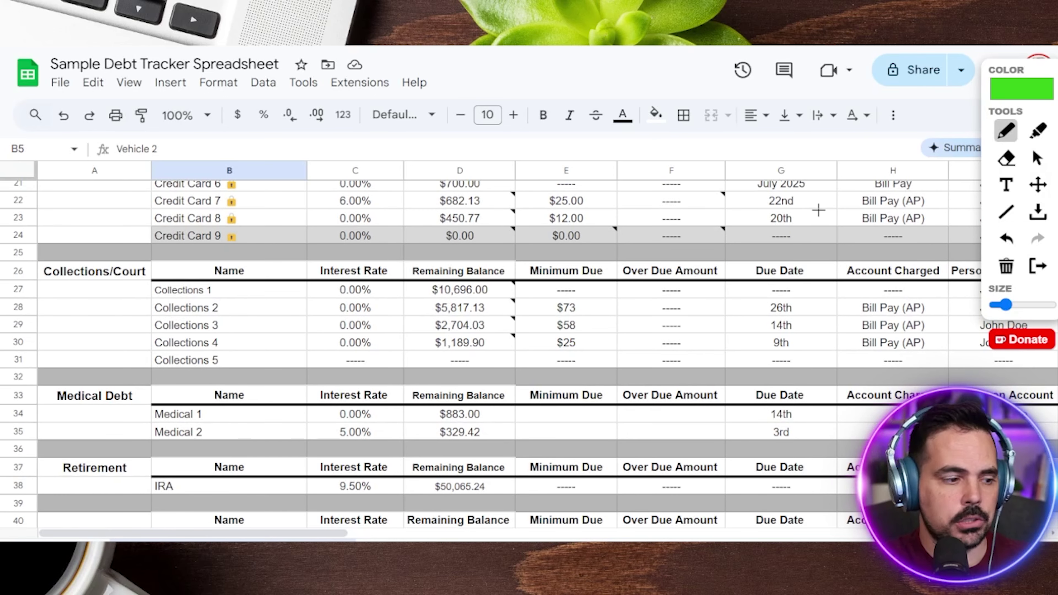
pyautogui.moveTo(118, 234)
pyautogui.mouseDown()
pyautogui.moveTo(17, 287)
pyautogui.moveTo(150, 301)
pyautogui.mouseUp()
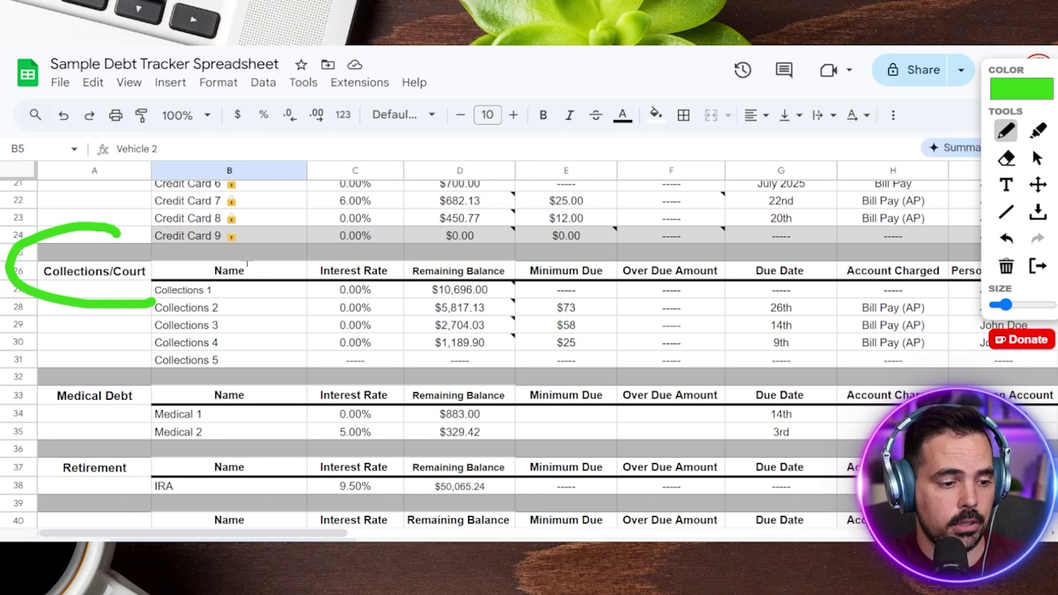
# - Mark the Medical Debt and Retirement category labels in green with the annotation pen, and clear all annotations
pyautogui.moveTo(113, 345)
pyautogui.mouseDown()
pyautogui.moveTo(42, 354)
pyautogui.moveTo(98, 415)
pyautogui.moveTo(37, 499)
pyautogui.moveTo(101, 495)
pyautogui.mouseUp()
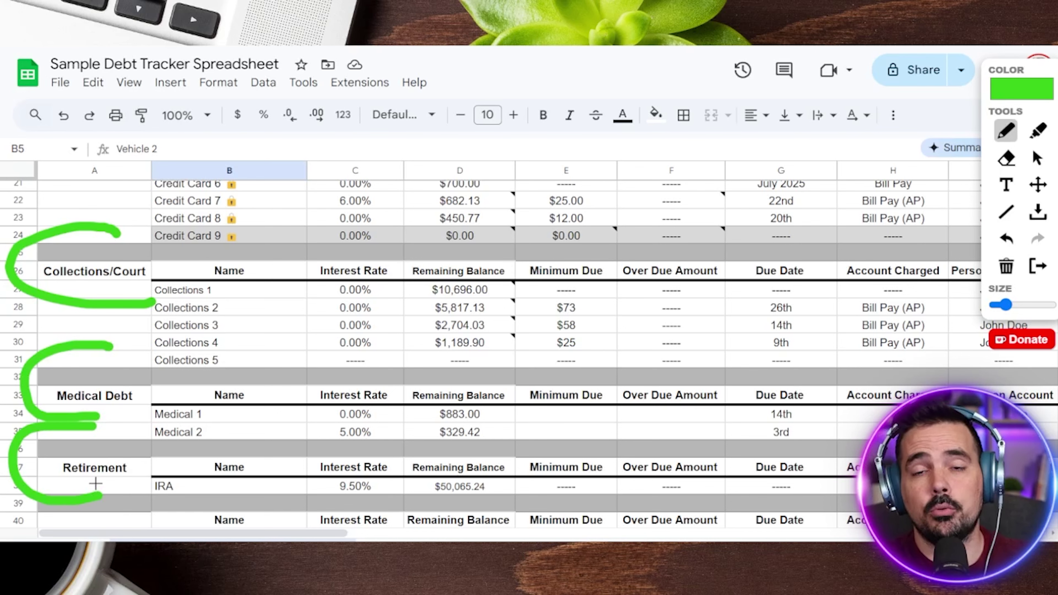
pyautogui.click(1006, 266)
pyautogui.click(1037, 158)
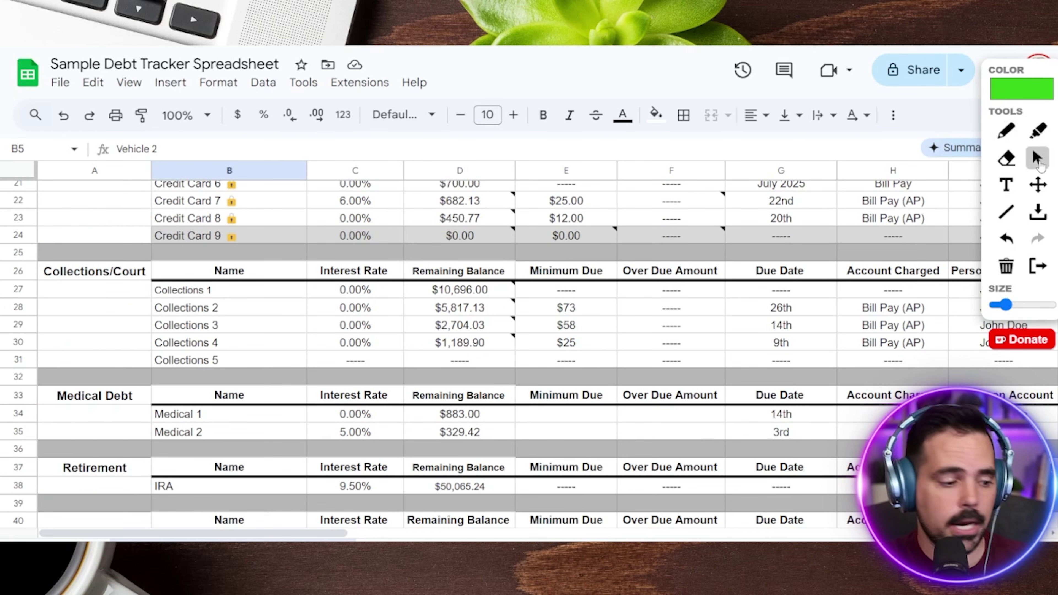
# - Insert an empty row below Medical 1 in the Medical Debt section and undo the insertion
pyautogui.scroll(-2, 200, 308)
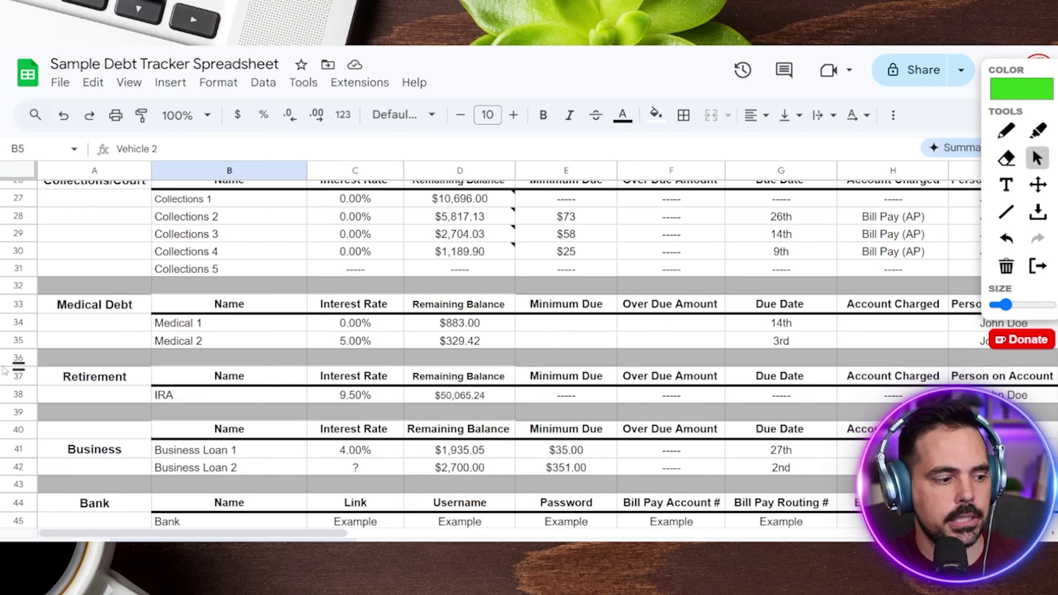
pyautogui.rightClick(26, 327)
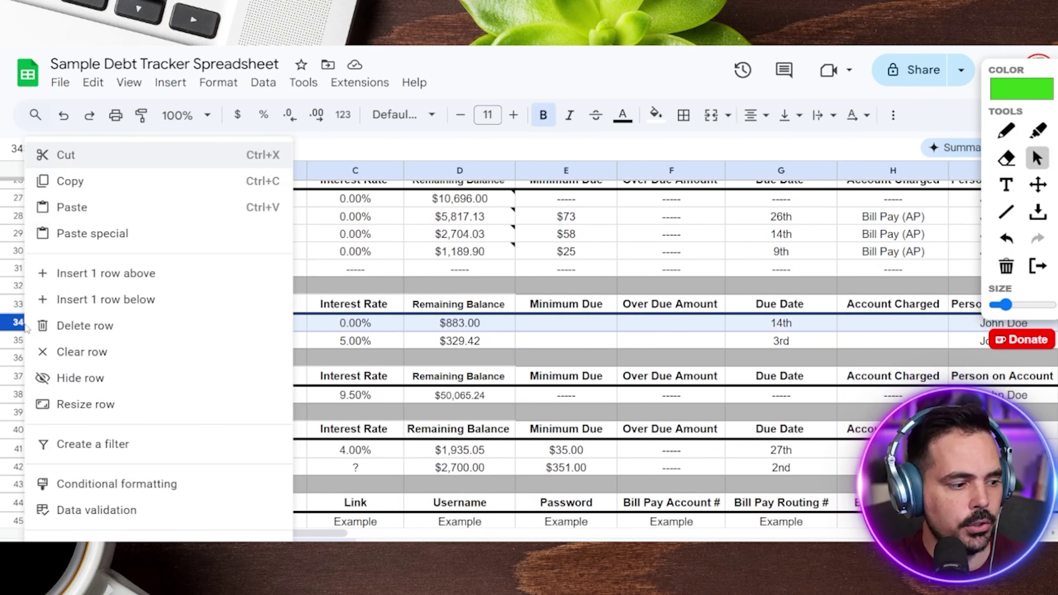
pyautogui.click(109, 301)
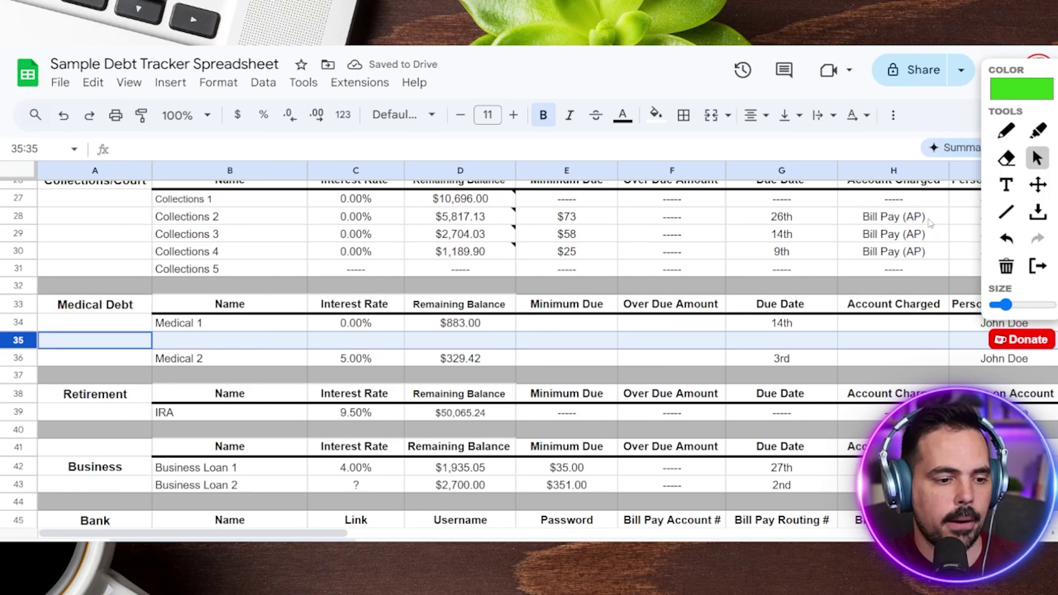
pyautogui.click(63, 114)
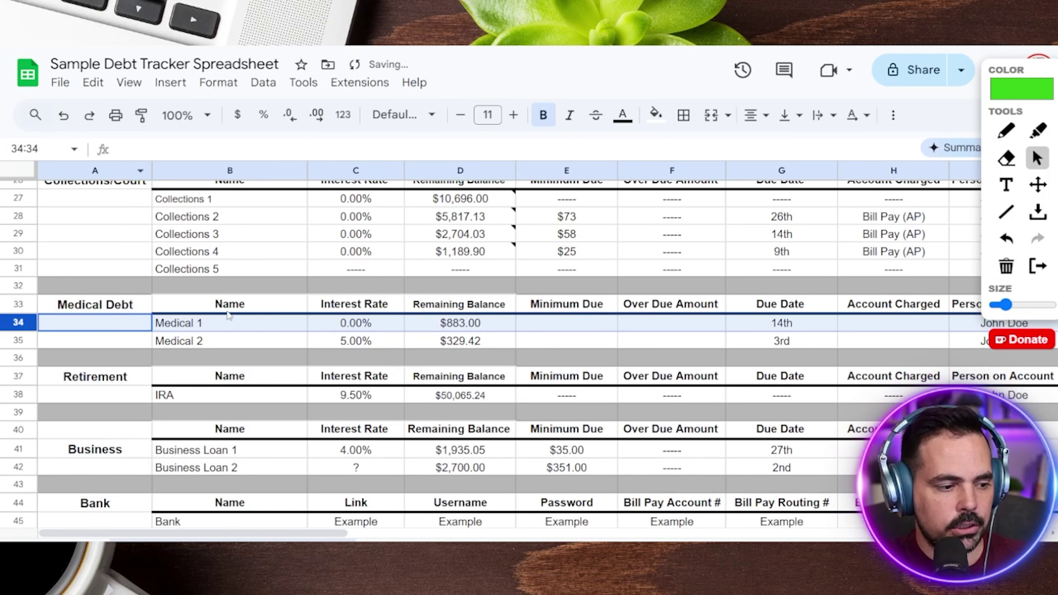
# - Point out the Interest Rate and Remaining Balance headers of the Medical Debt section by selecting each cell in turn
pyautogui.click(282, 311)
pyautogui.click(374, 303)
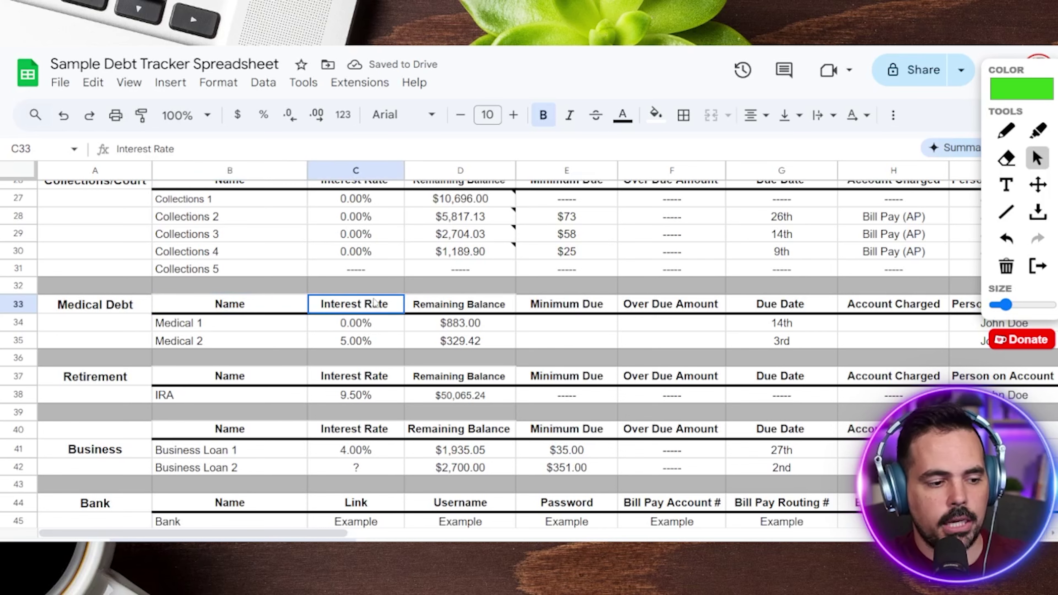
pyautogui.click(446, 301)
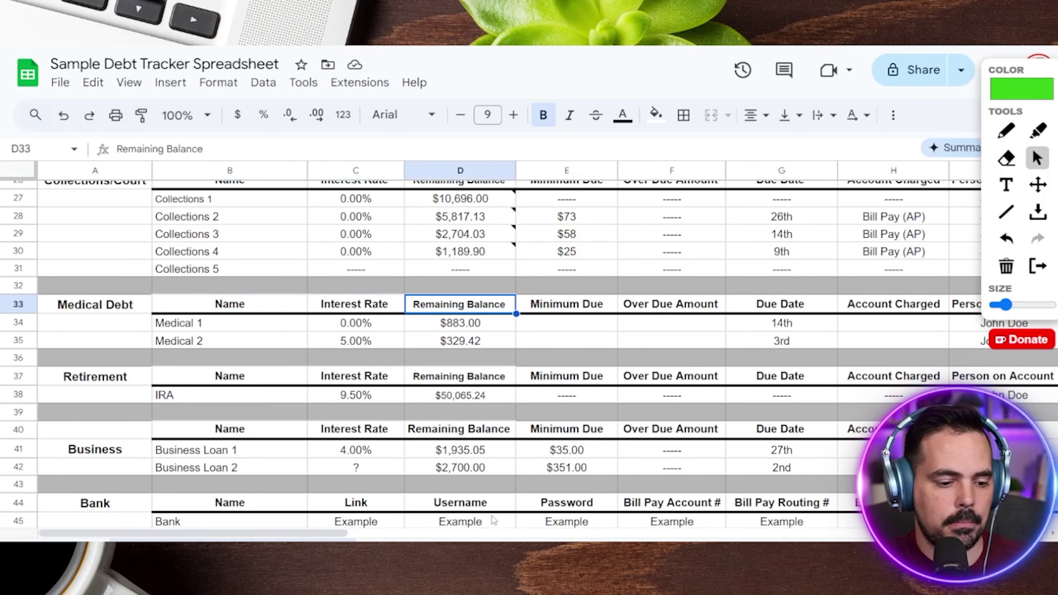
pyautogui.moveTo(318, 538); pyautogui.dragTo(246, 373)
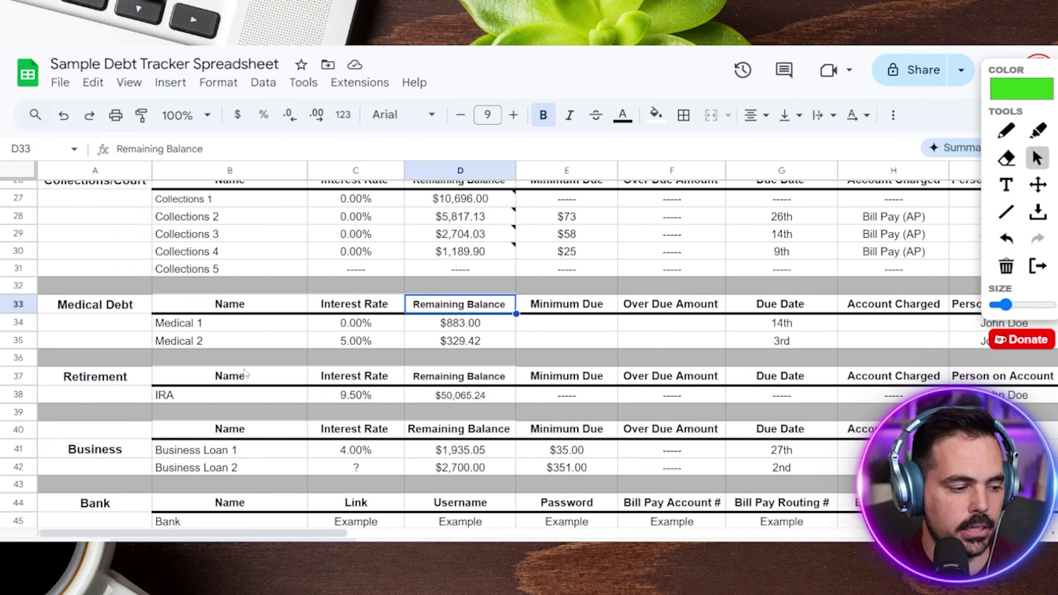
# - Circle the Cost of Living category label in green with the annotation pen
pyautogui.scroll(-2, 246, 373)
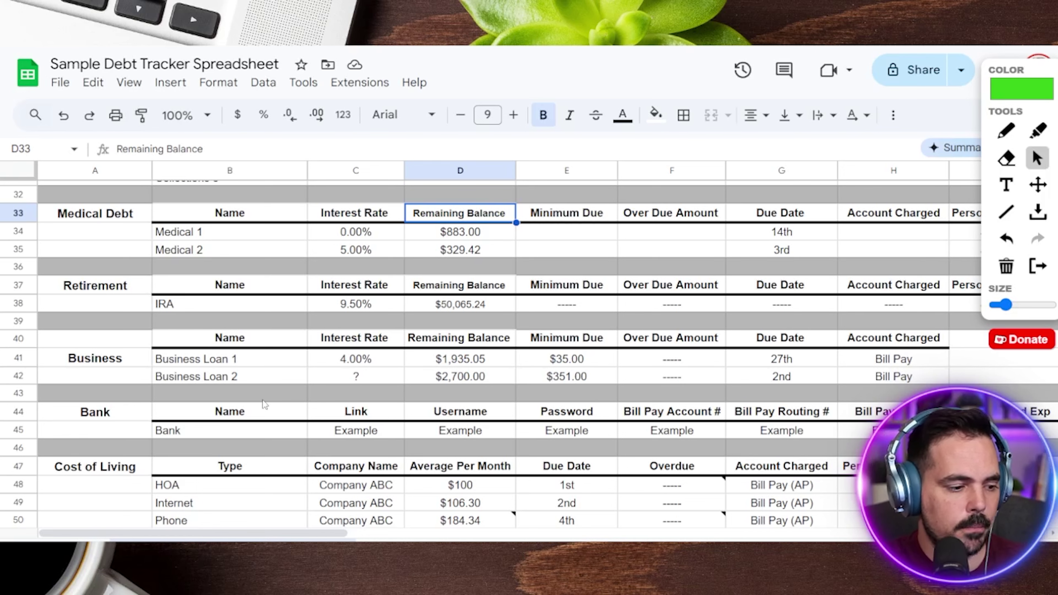
pyautogui.scroll(-3, 383, 421)
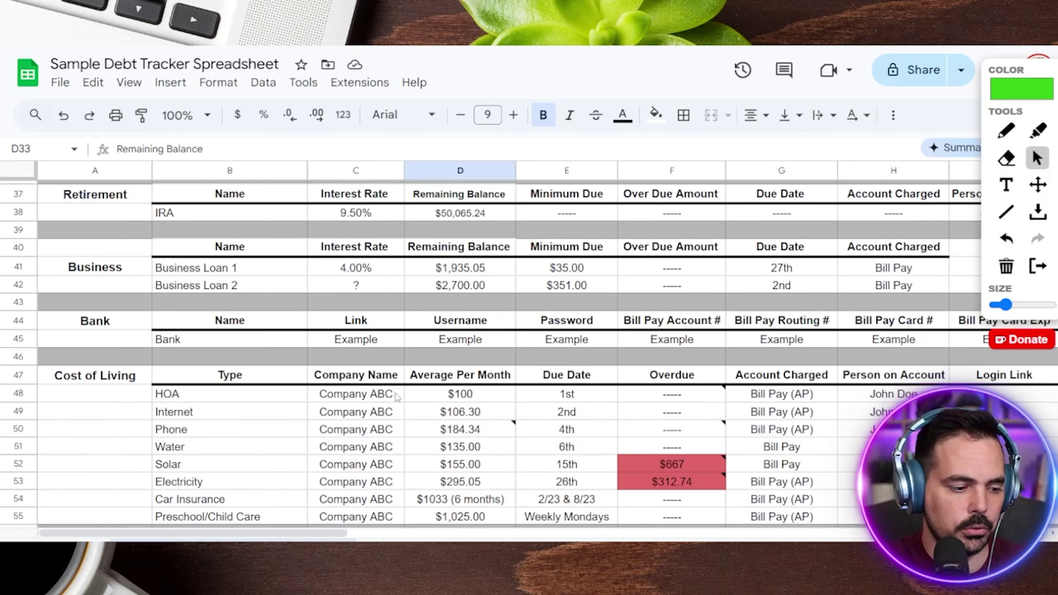
pyautogui.scroll(-3, 396, 396)
pyautogui.scroll(-3, 450, 388)
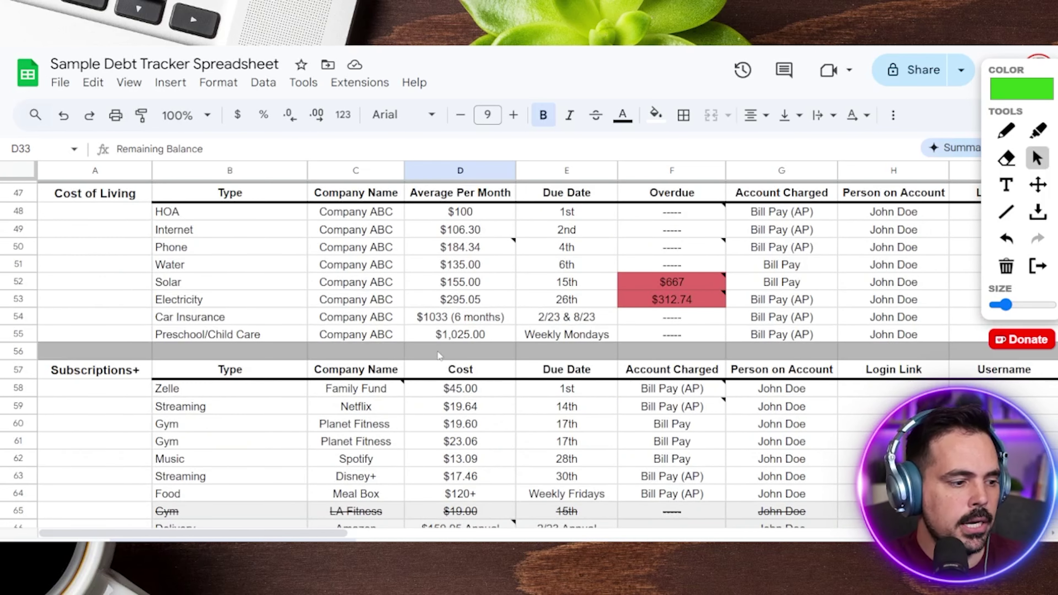
pyautogui.scroll(3, 447, 352)
pyautogui.click(1007, 131)
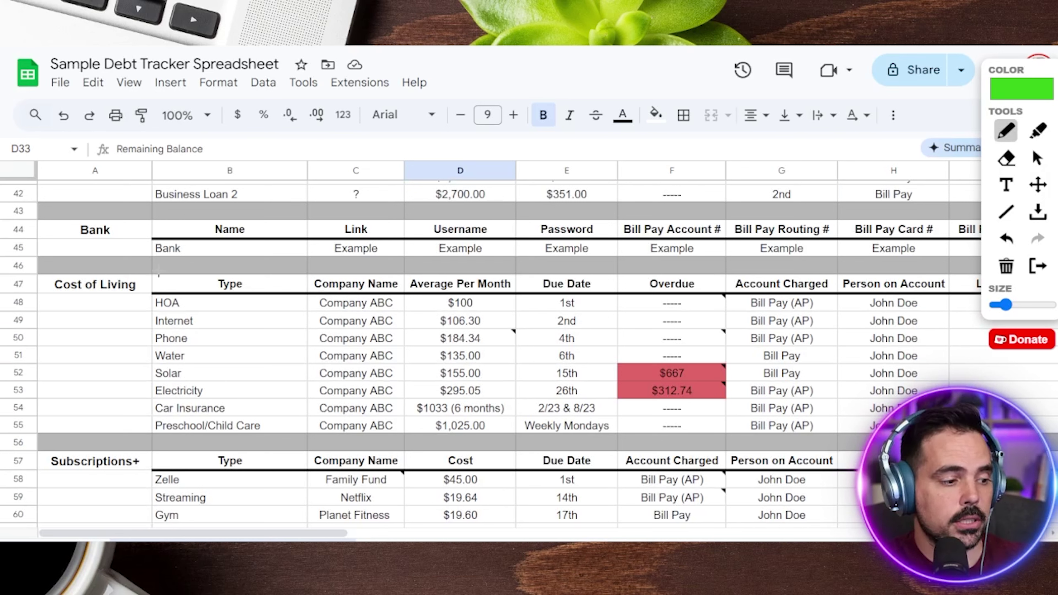
pyautogui.moveTo(146, 261); pyautogui.dragTo(146, 337)
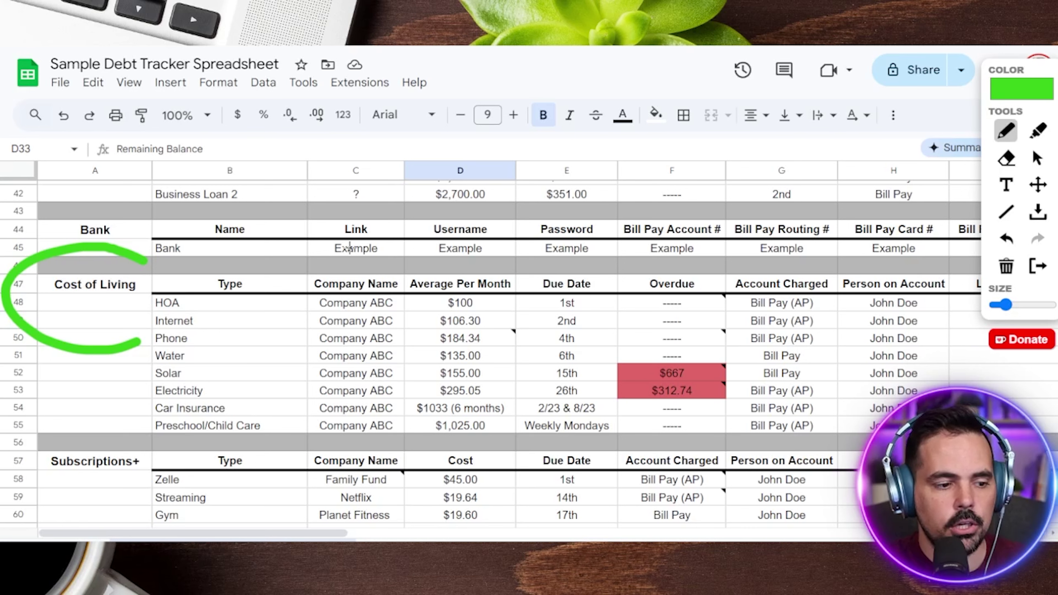
# - Mark the Cost of Living section's Company Name, Average Per Month and Overdue headers, plus Solar's overdue amount, in green
pyautogui.moveTo(348, 228); pyautogui.dragTo(342, 270)
pyautogui.moveTo(445, 222); pyautogui.dragTo(451, 273)
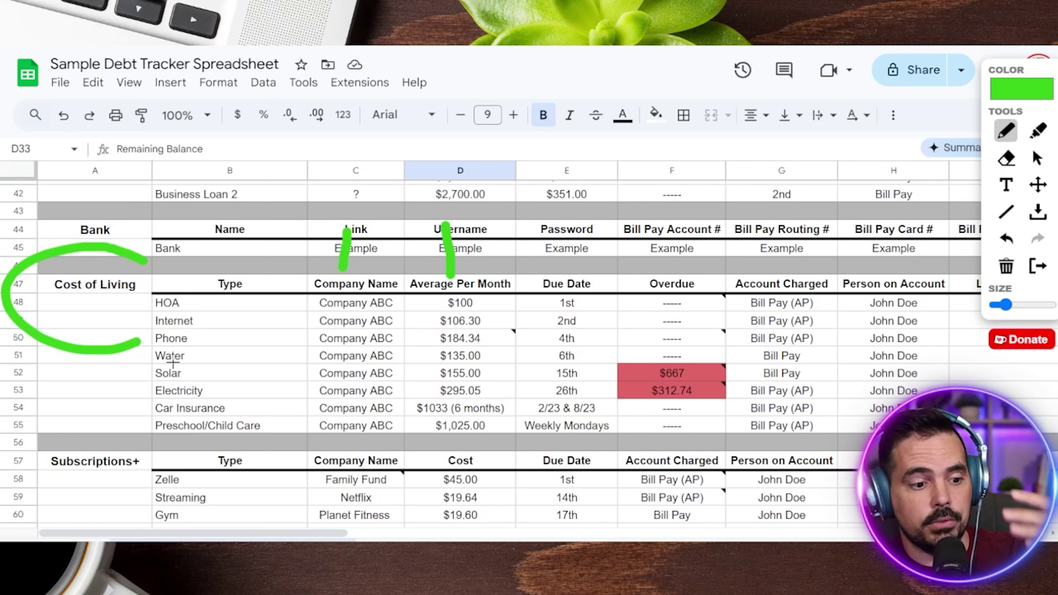
pyautogui.moveTo(661, 204)
pyautogui.mouseDown()
pyautogui.moveTo(665, 263)
pyautogui.moveTo(652, 267)
pyautogui.moveTo(679, 257)
pyautogui.mouseUp()
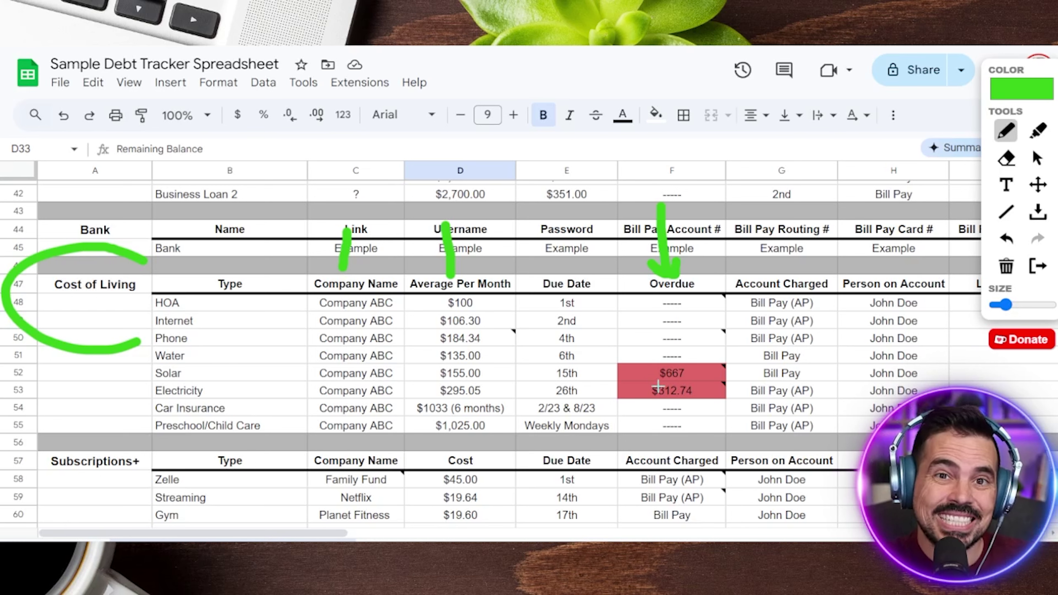
pyautogui.moveTo(666, 346)
pyautogui.mouseDown()
pyautogui.moveTo(639, 340)
pyautogui.moveTo(700, 375)
pyautogui.moveTo(650, 336)
pyautogui.moveTo(662, 346)
pyautogui.mouseUp()
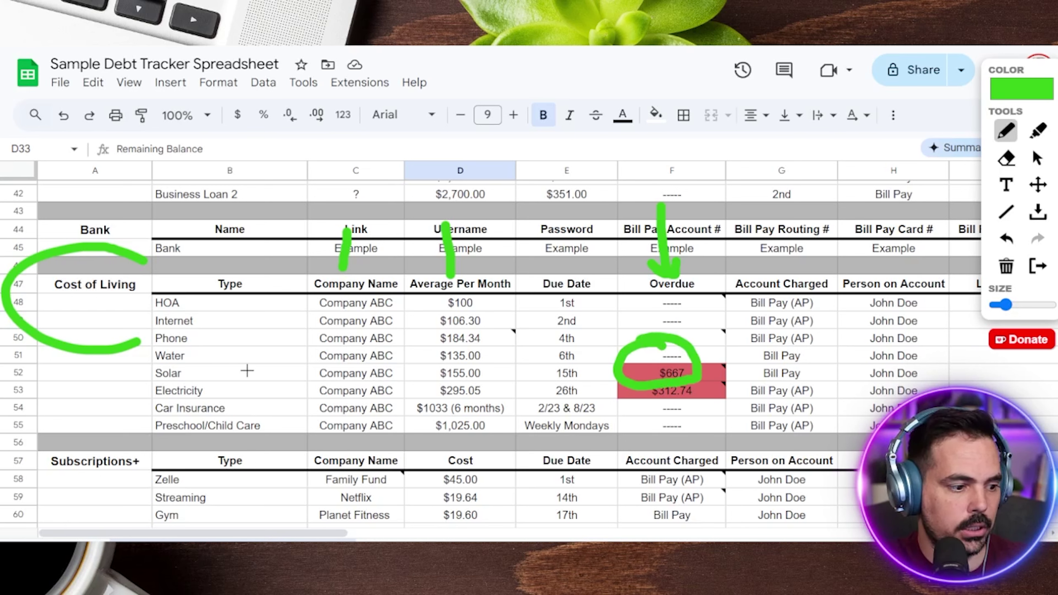
# - Clear the annotations and mark the Car Insurance row and its cost amount with green strokes
pyautogui.click(1006, 265)
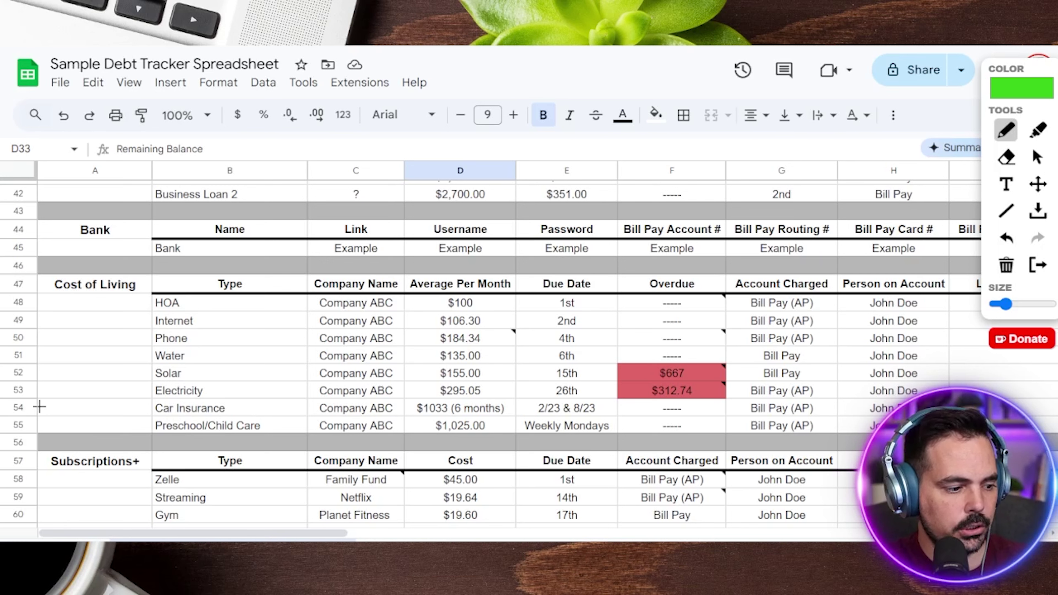
pyautogui.moveTo(38, 407); pyautogui.dragTo(132, 410)
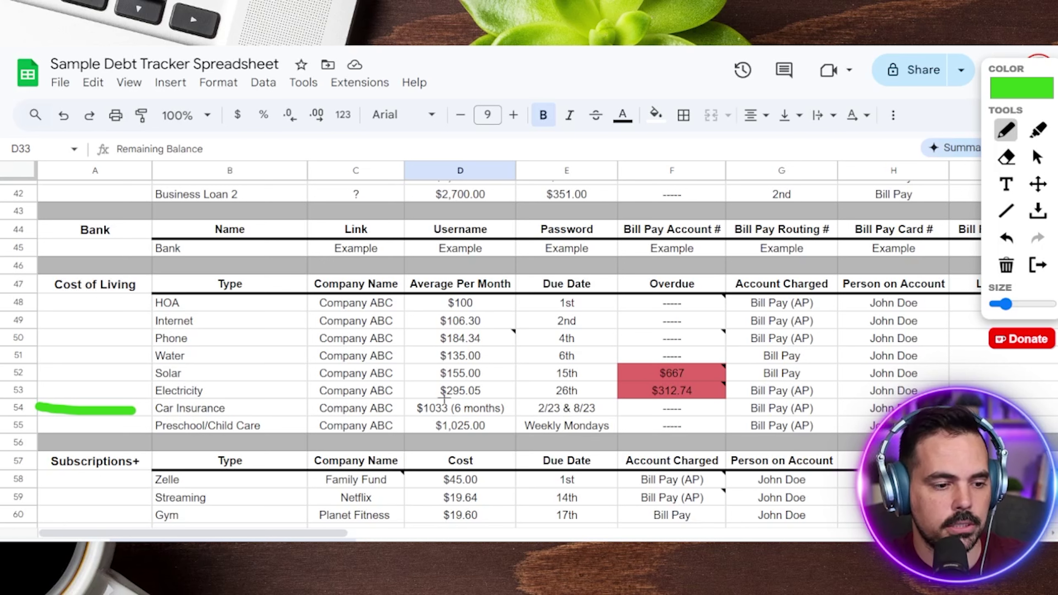
pyautogui.moveTo(407, 411); pyautogui.dragTo(421, 411)
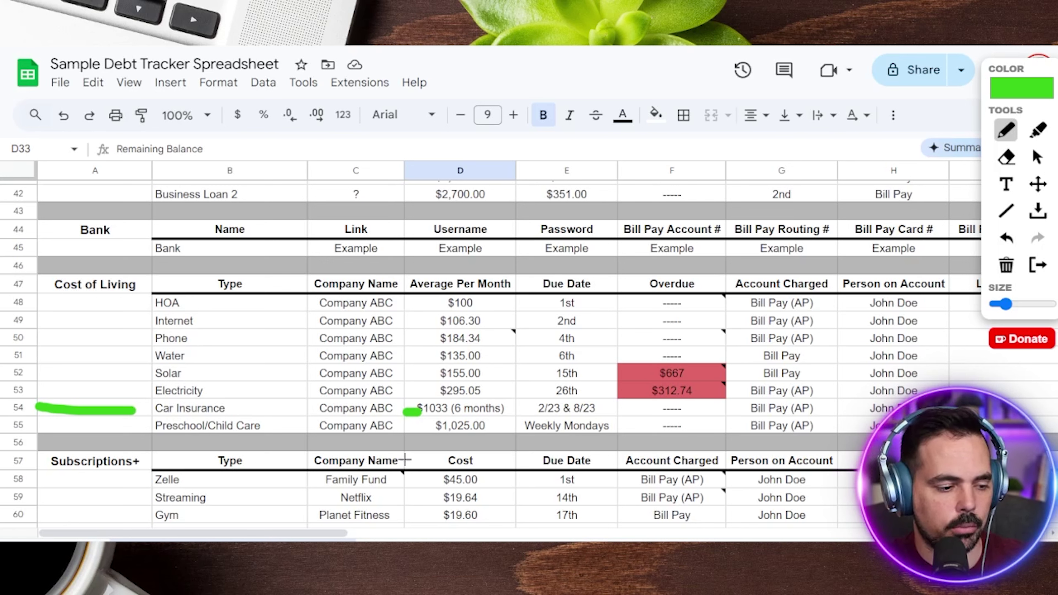
pyautogui.click(1037, 157)
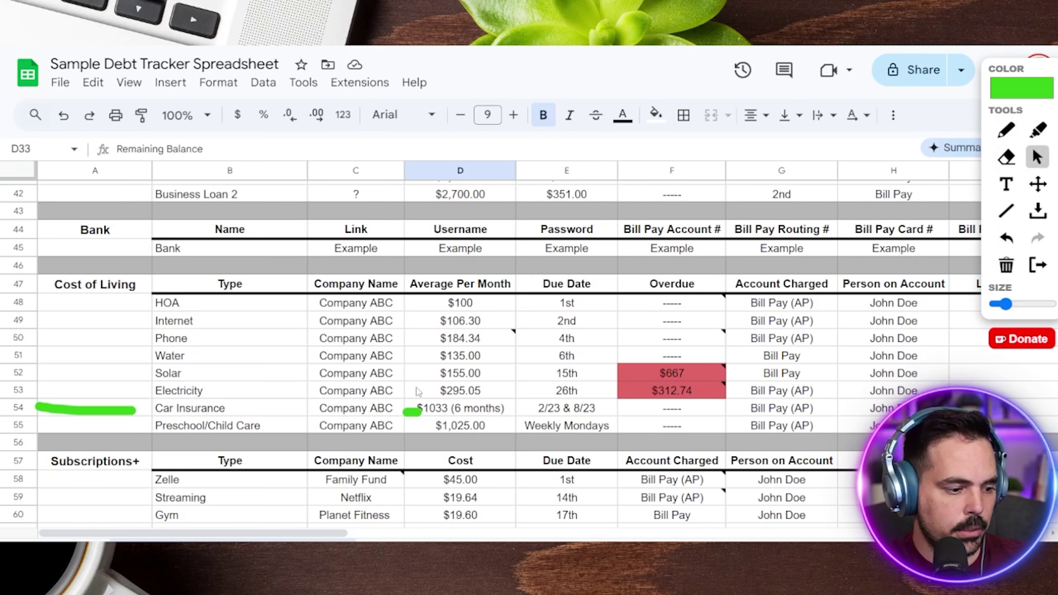
# - Point out the active subscriptions in B58:G64 and the struck-through ones in B65:G72 by selecting each range
pyautogui.scroll(-4, 133, 300)
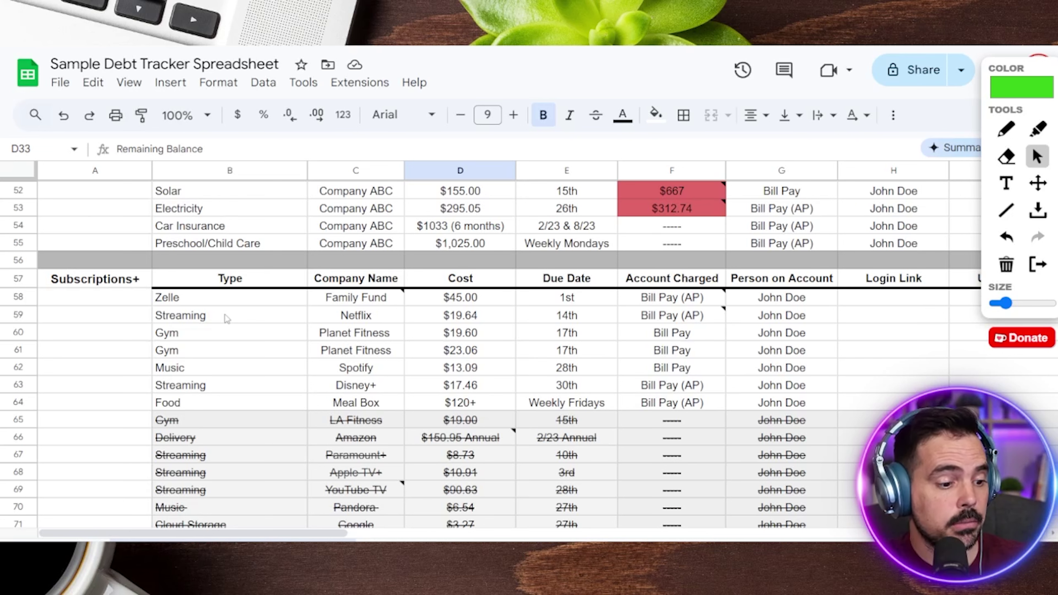
pyautogui.scroll(-2, 233, 337)
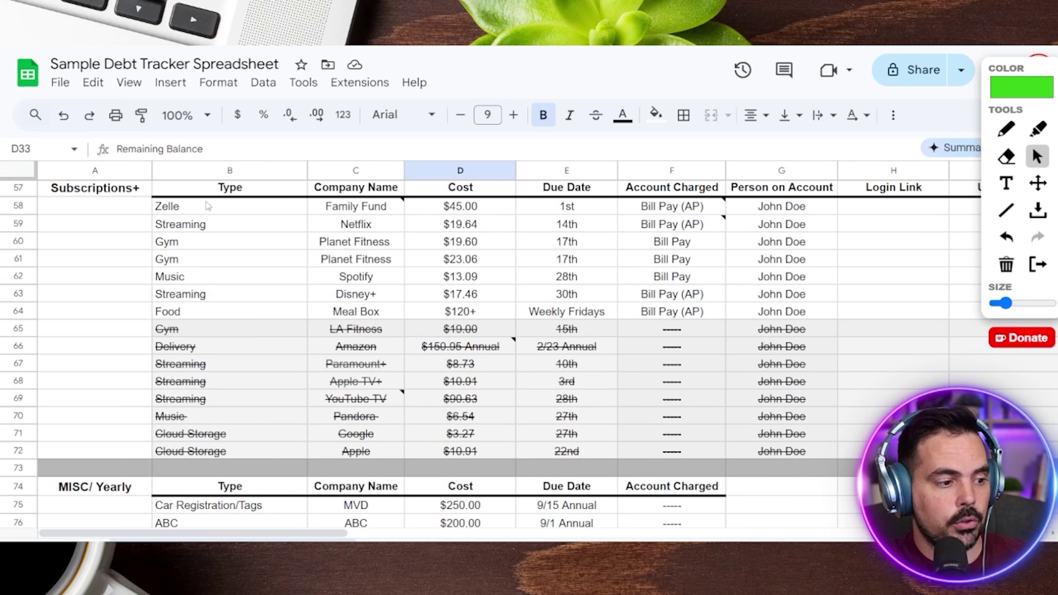
pyautogui.moveTo(208, 205); pyautogui.dragTo(823, 319)
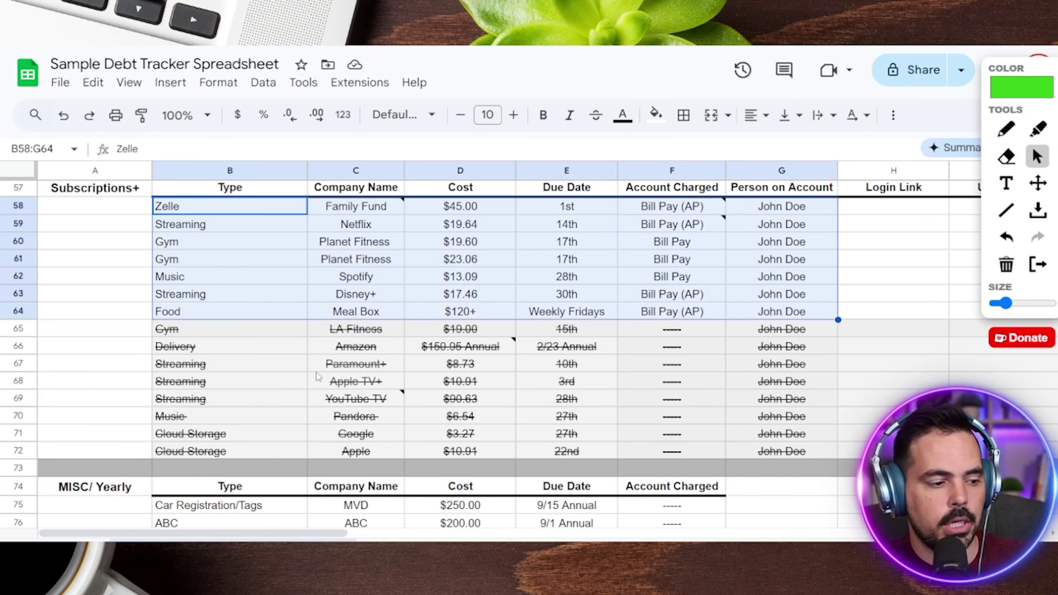
pyautogui.moveTo(190, 330); pyautogui.dragTo(779, 451)
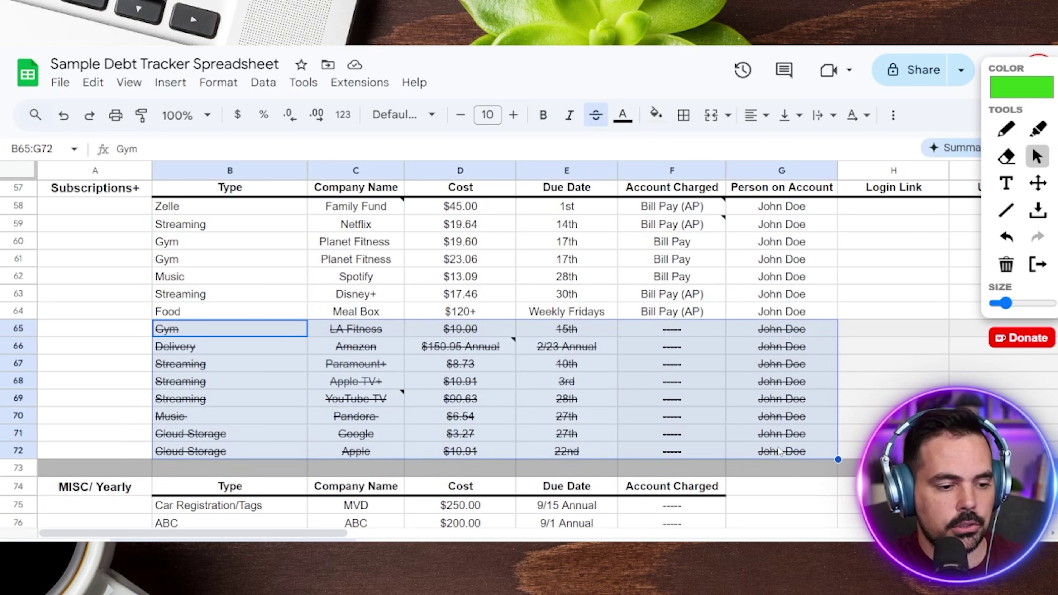
pyautogui.click(213, 333)
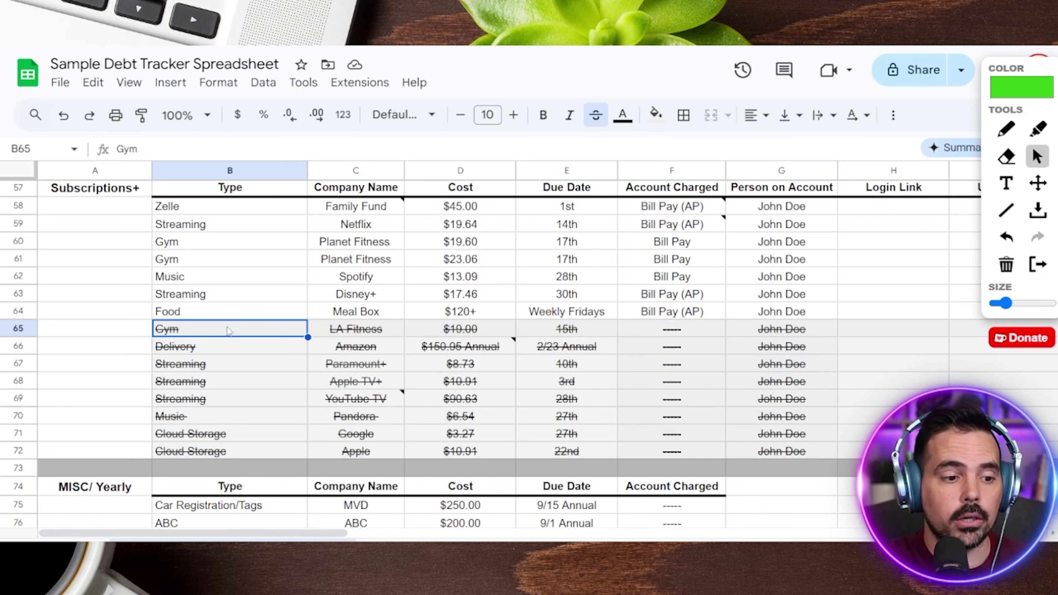
# - View the note on Credit Card 9's remaining balance and select that cell
pyautogui.scroll(15, 282, 358)
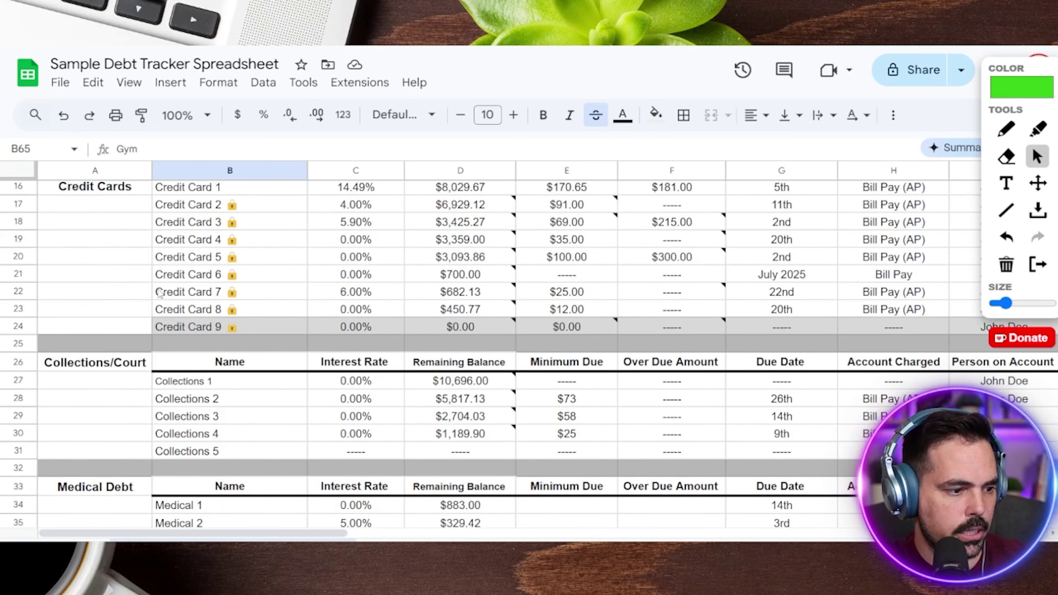
pyautogui.scroll(2, 159, 294)
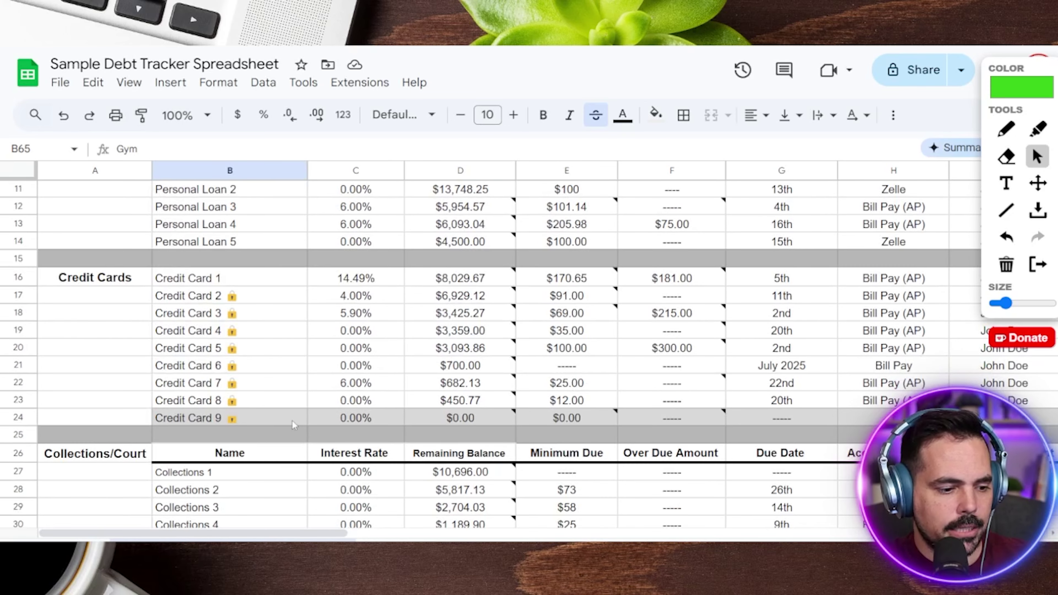
pyautogui.moveTo(187, 422); pyautogui.dragTo(459, 421)
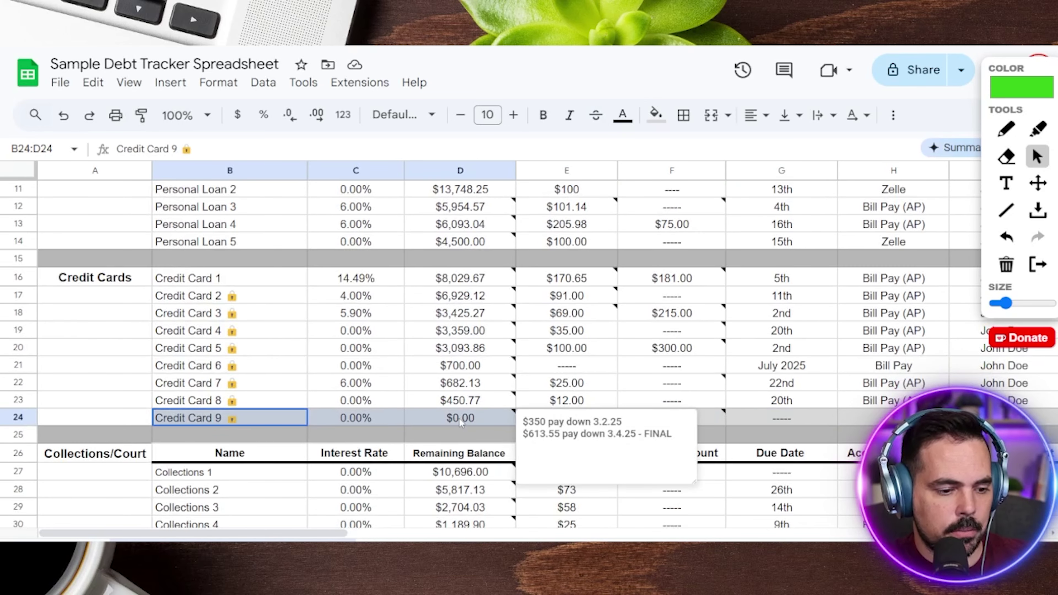
pyautogui.click(459, 419)
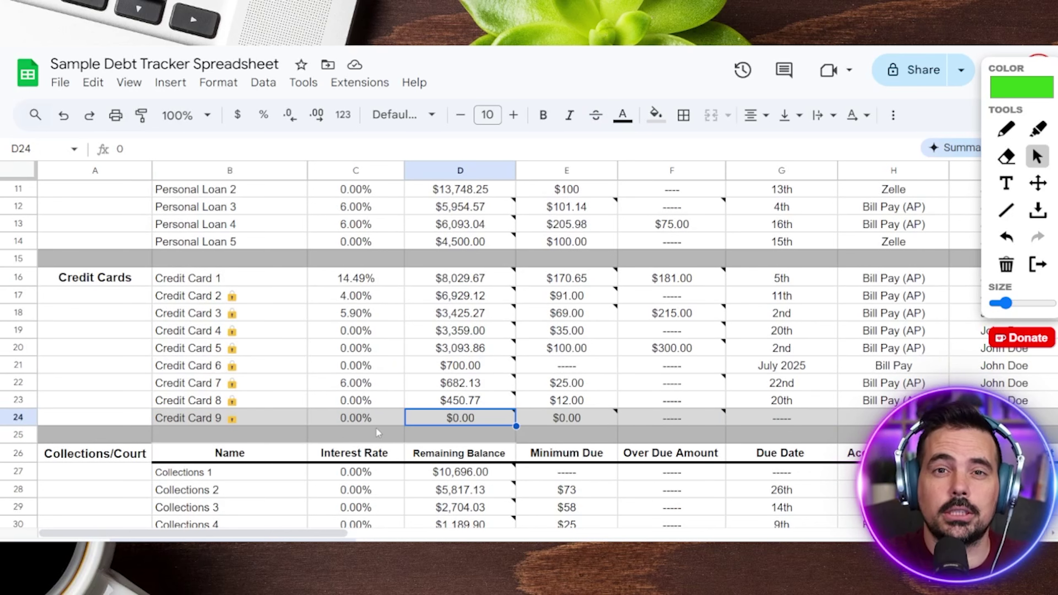
# - Review the Subscriptions+ section and select the MISC/ Yearly category label below it
pyautogui.scroll(-12, 376, 428)
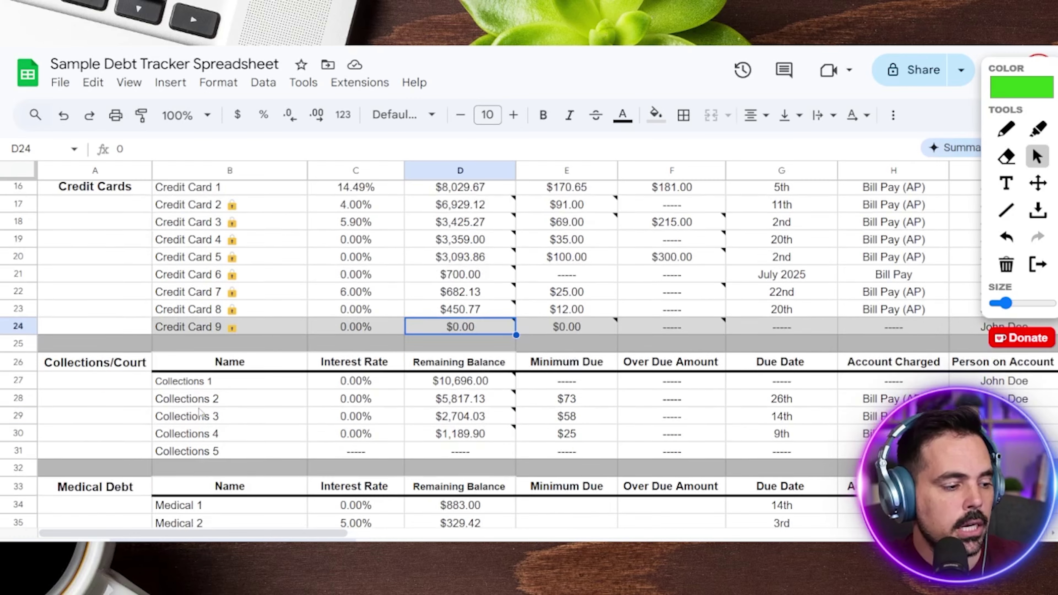
pyautogui.scroll(-2, 281, 377)
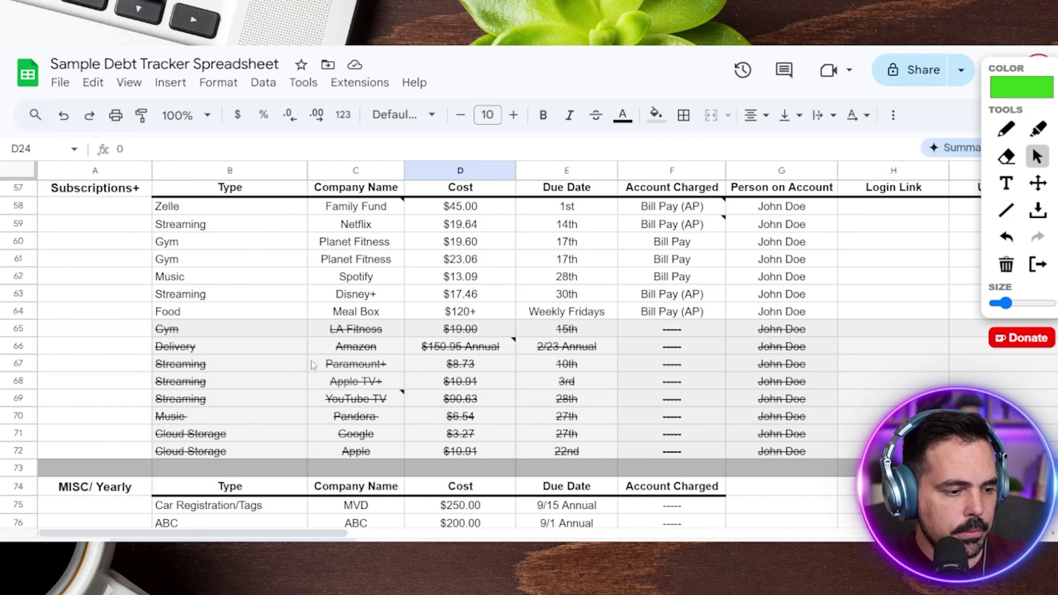
pyautogui.scroll(-2, 351, 368)
pyautogui.scroll(2, 352, 368)
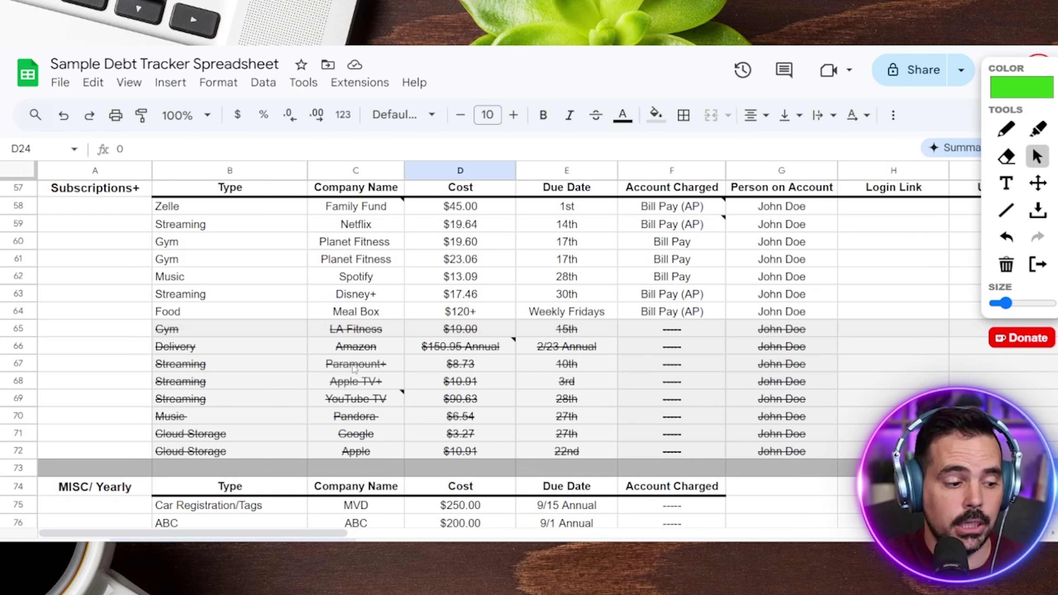
pyautogui.scroll(-2, 336, 341)
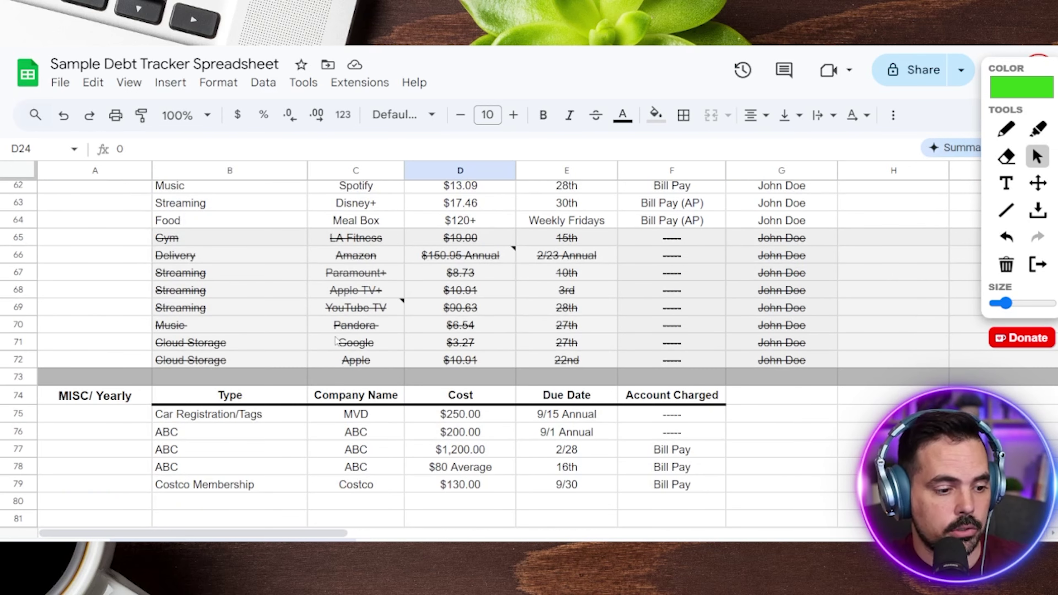
pyautogui.scroll(-2, 336, 341)
pyautogui.click(99, 310)
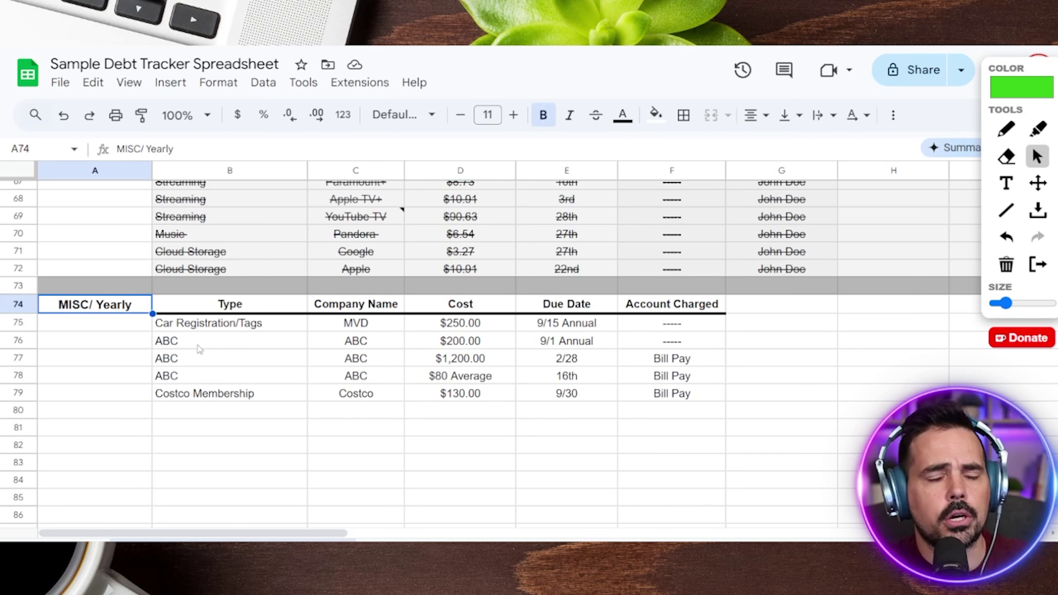
# - Point out the Costco Membership entry in the MISC/ Yearly section by selecting its cell
pyautogui.click(220, 398)
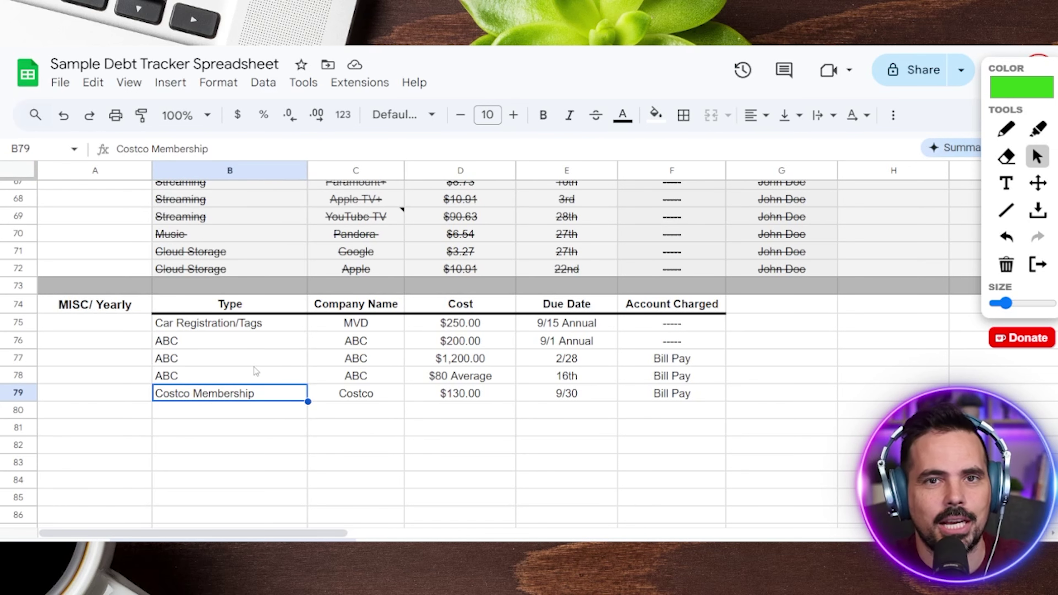
pyautogui.scroll(8, 308, 379)
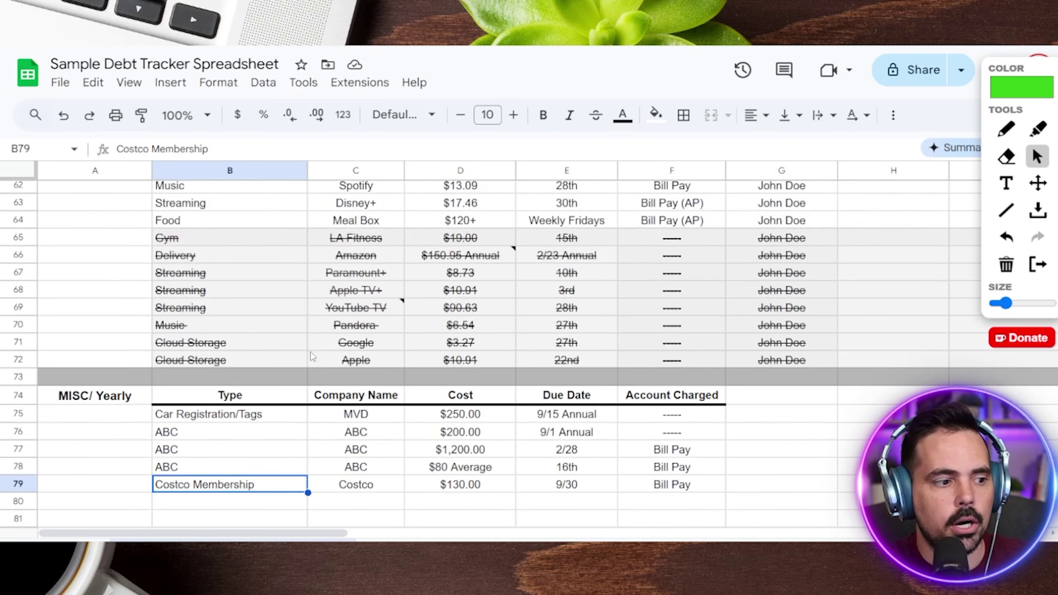
pyautogui.scroll(-8, 271, 347)
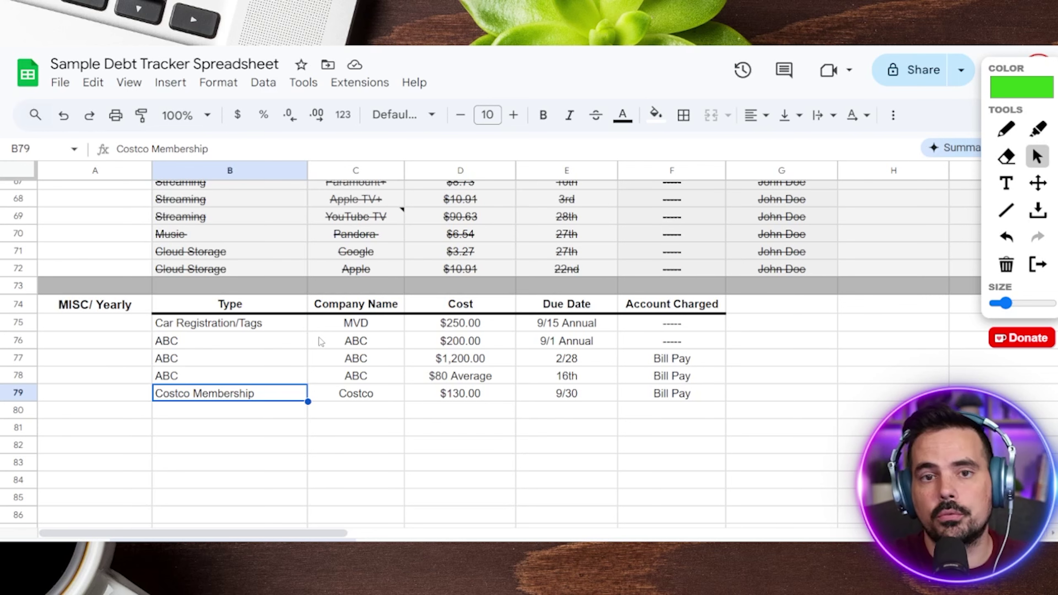
# - Go back to the Credit Cards section and view the notes on the remaining balances of Credit Card 1 and Credit Card 6
pyautogui.scroll(7, 301, 334)
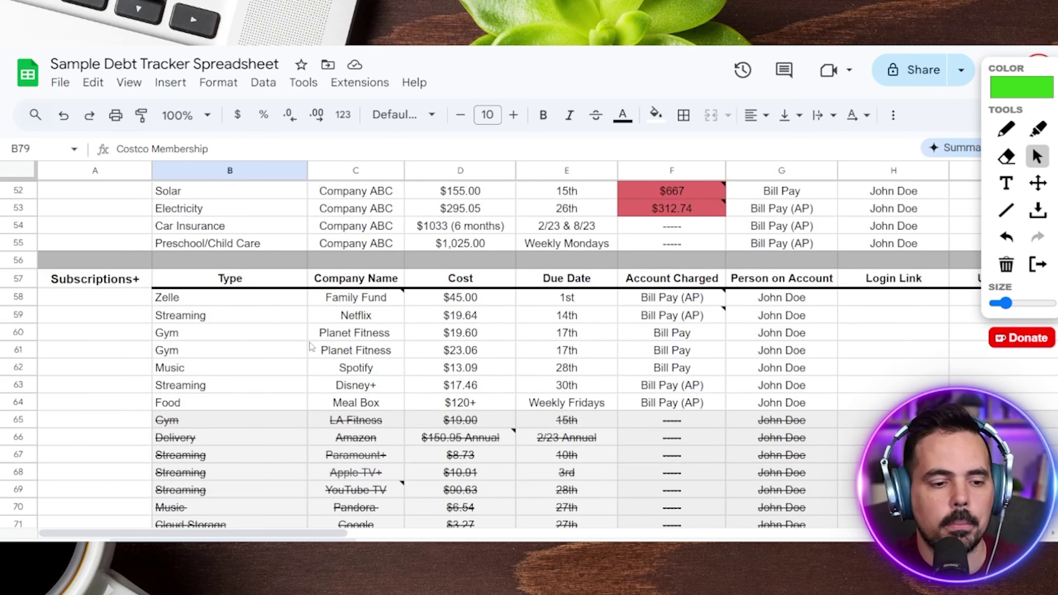
pyautogui.scroll(14, 290, 361)
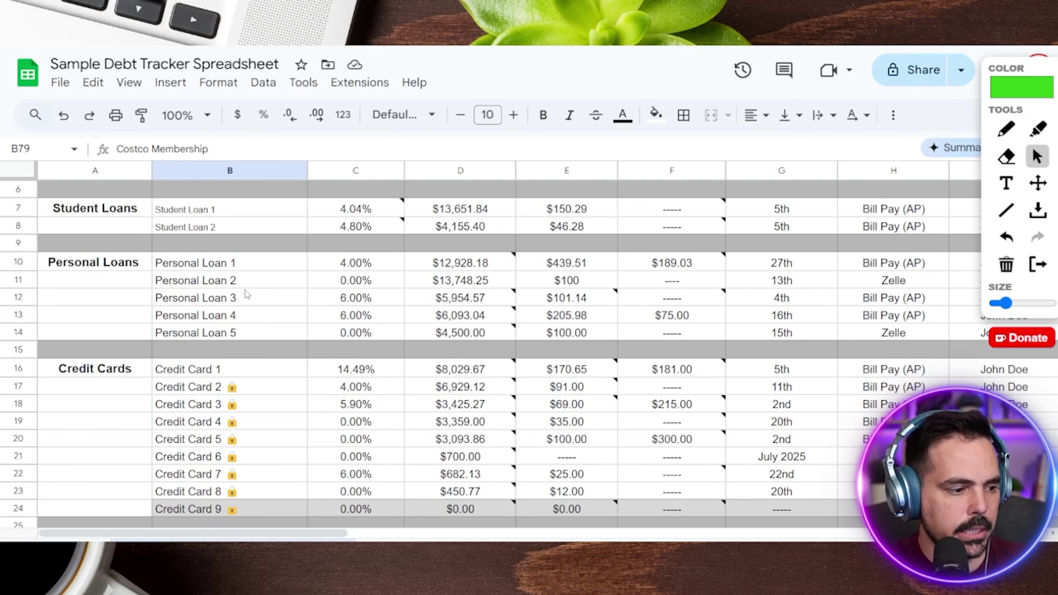
pyautogui.scroll(-2, 246, 294)
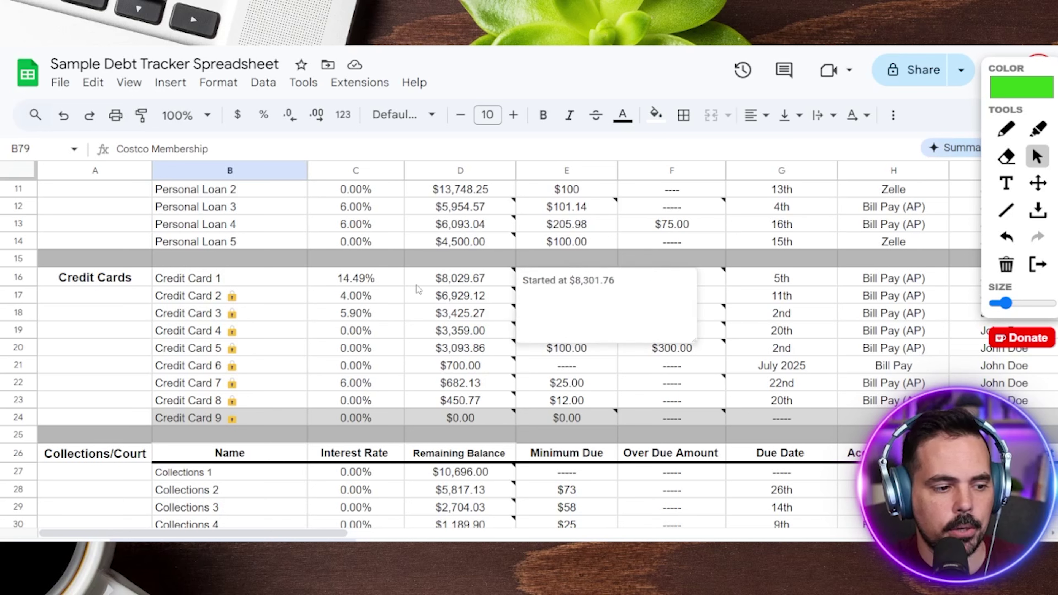
pyautogui.moveTo(424, 365)
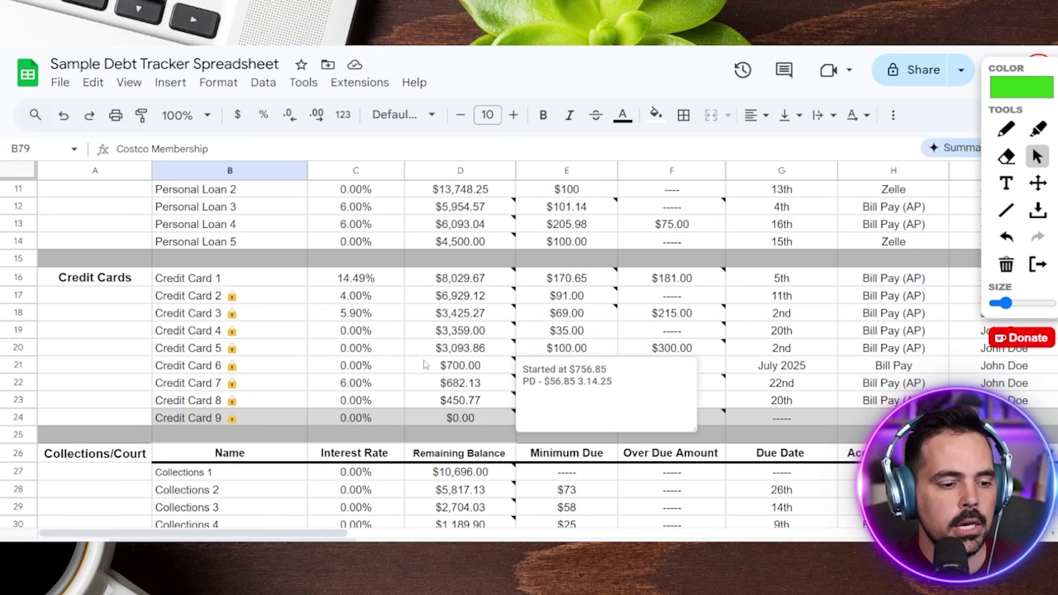
# - Try moving the Credit Card 5 row below Credit Card 6 and below Credit Card 8, and return it to below Credit Card 4
pyautogui.click(18, 347)
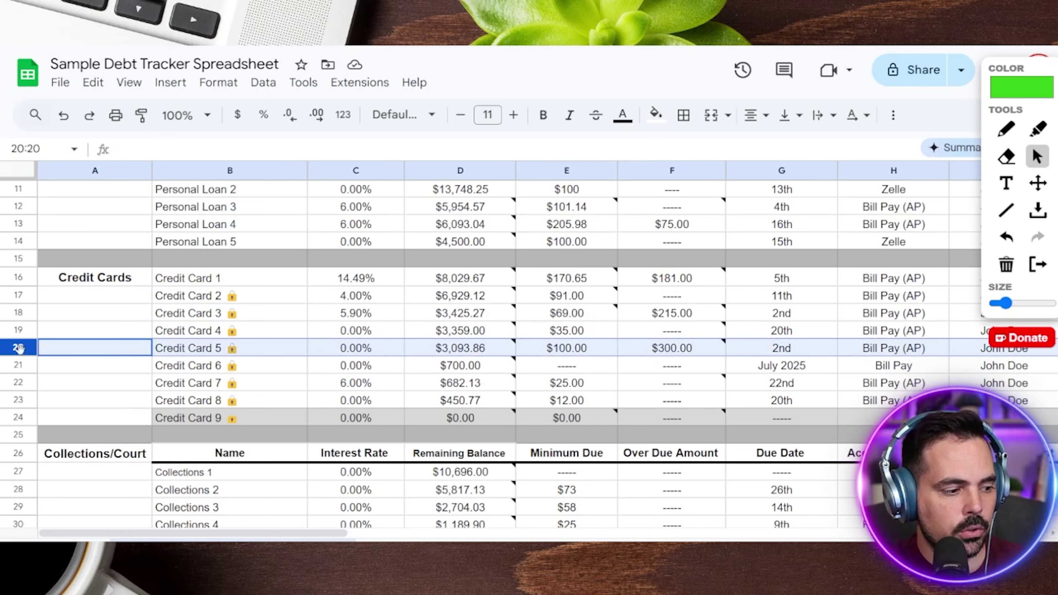
pyautogui.moveTo(18, 347); pyautogui.dragTo(20, 365)
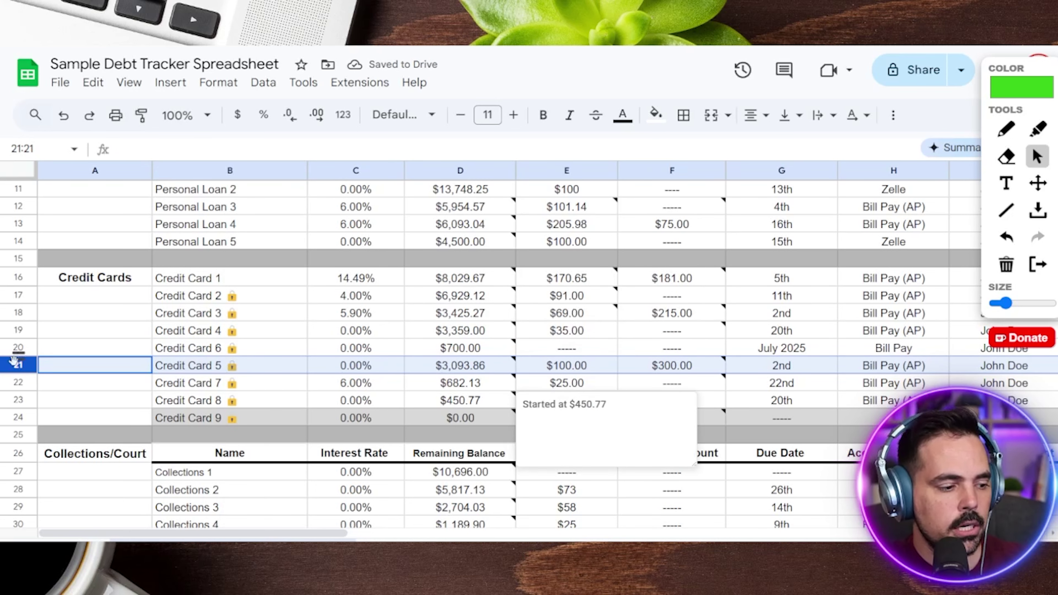
pyautogui.moveTo(20, 365); pyautogui.dragTo(31, 402)
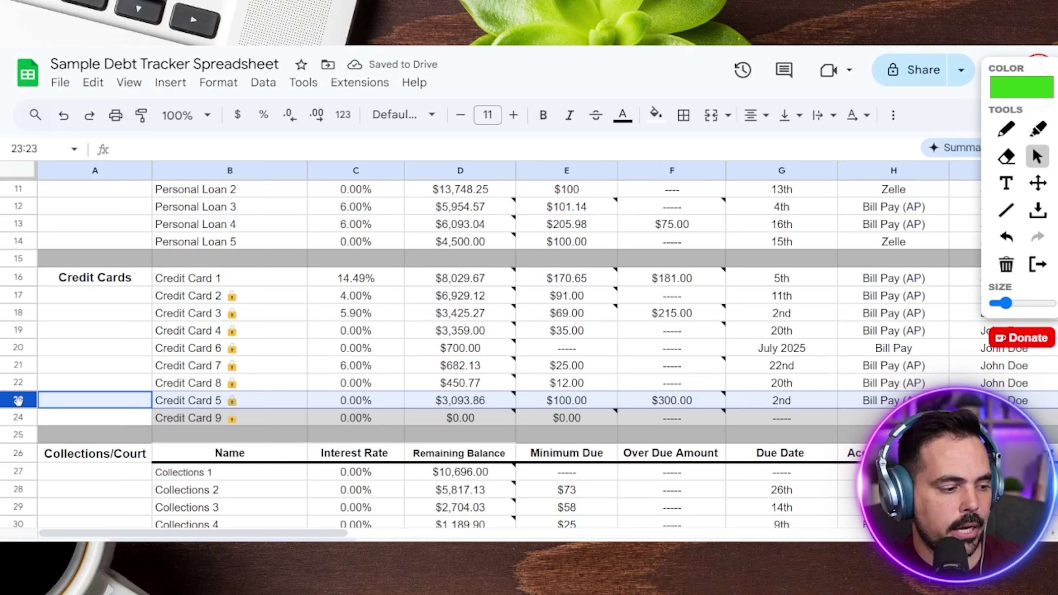
pyautogui.moveTo(19, 400); pyautogui.dragTo(19, 346)
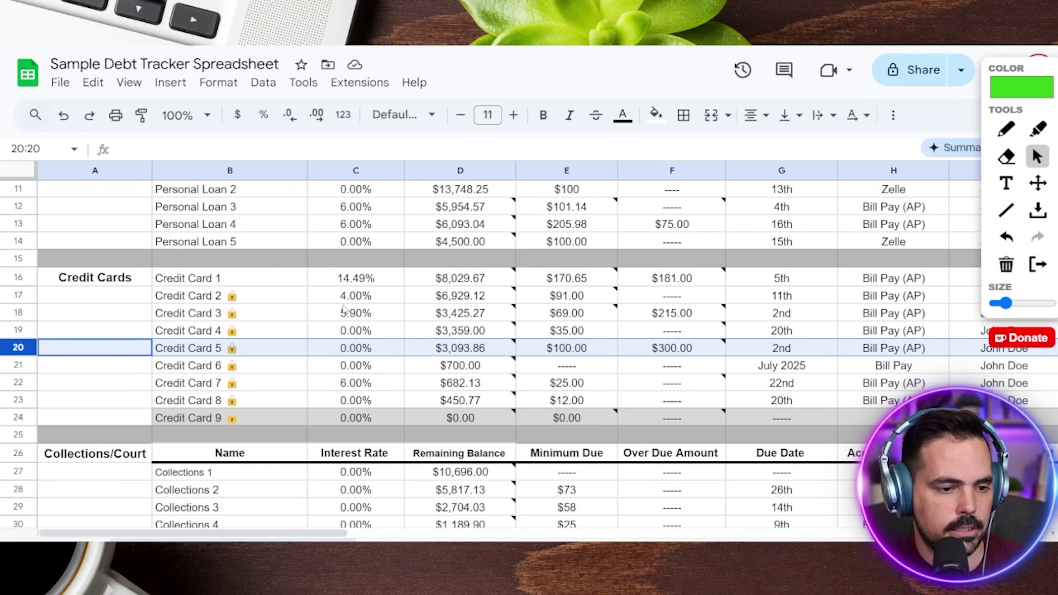
# - Switch to the paycheck schedule sheet and point out the Job 1 and Job 2 headers and the pay amounts in B7:C20
pyautogui.scroll(5, 350, 317)
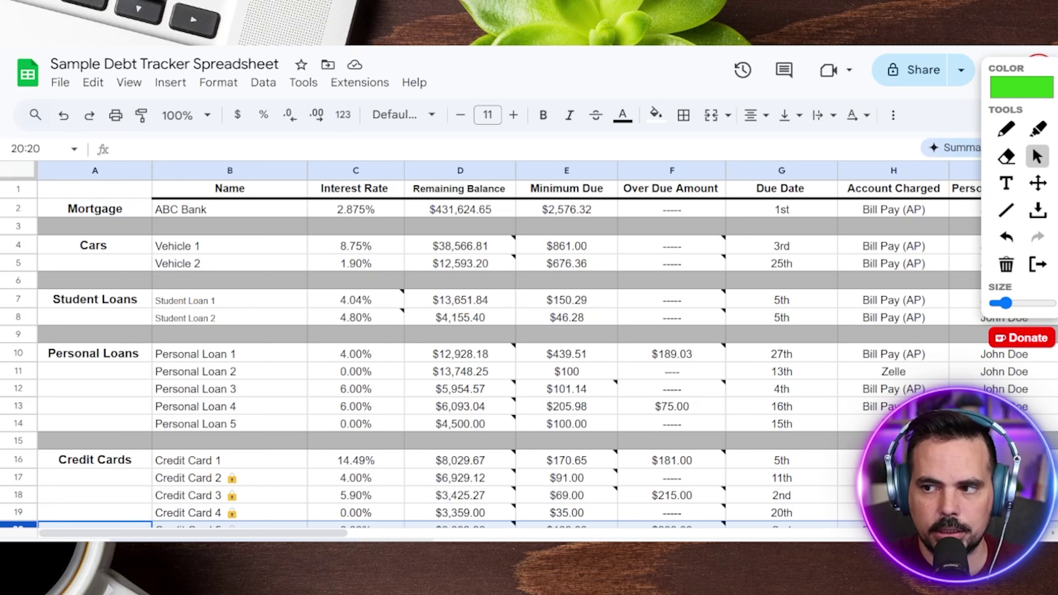
pyautogui.click(389, 541)
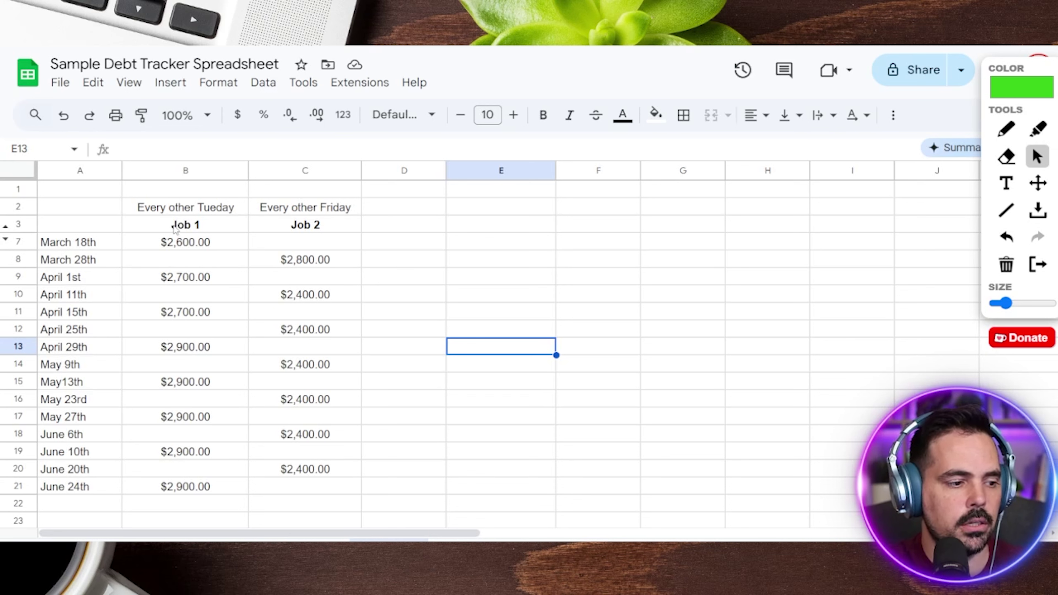
pyautogui.click(216, 229)
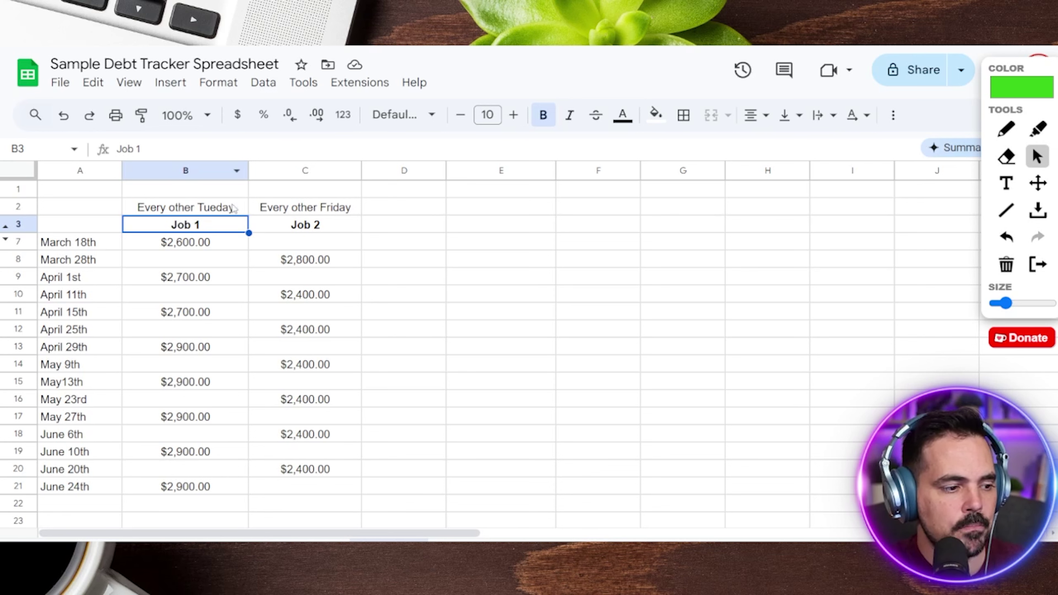
pyautogui.click(201, 212)
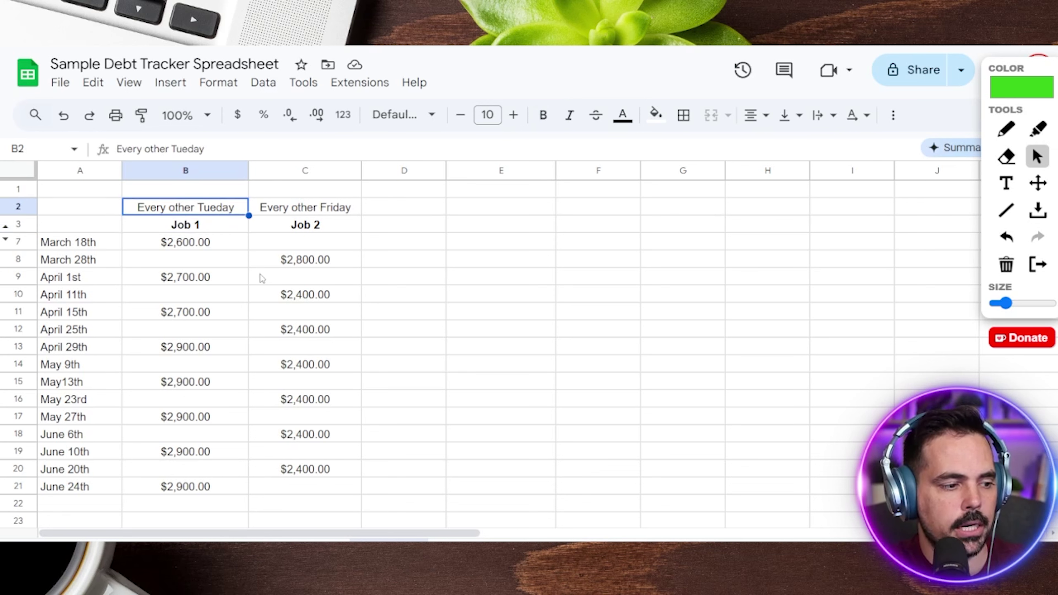
pyautogui.click(158, 225)
pyautogui.click(294, 230)
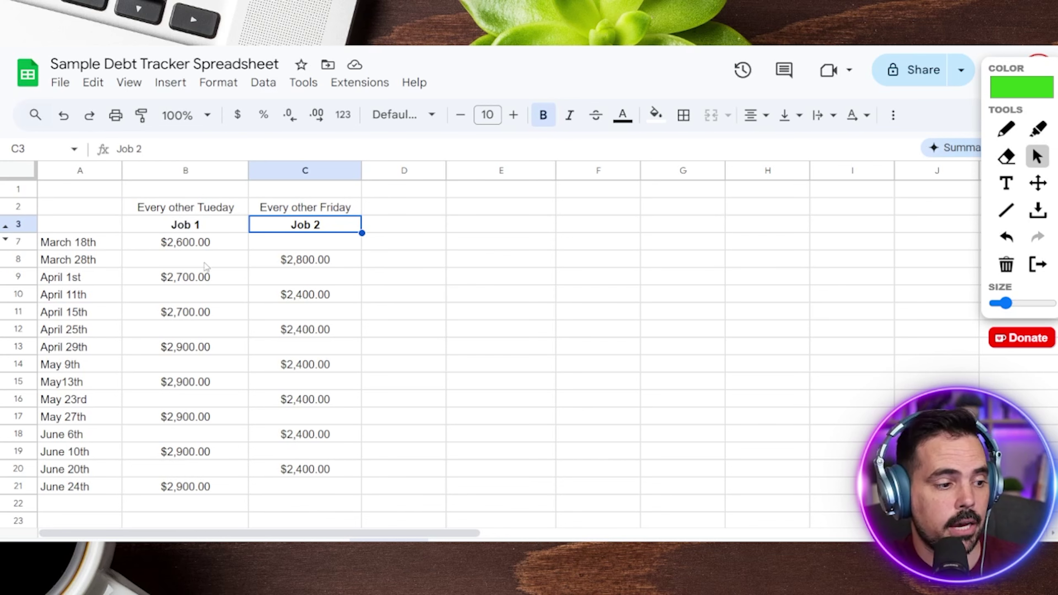
pyautogui.moveTo(187, 247); pyautogui.dragTo(293, 471)
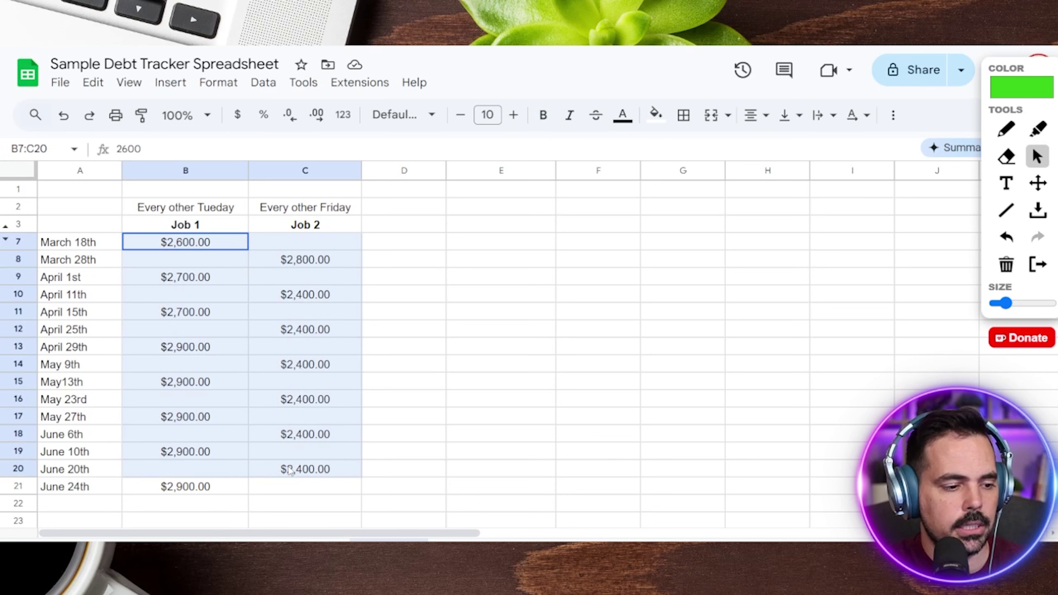
pyautogui.click(357, 349)
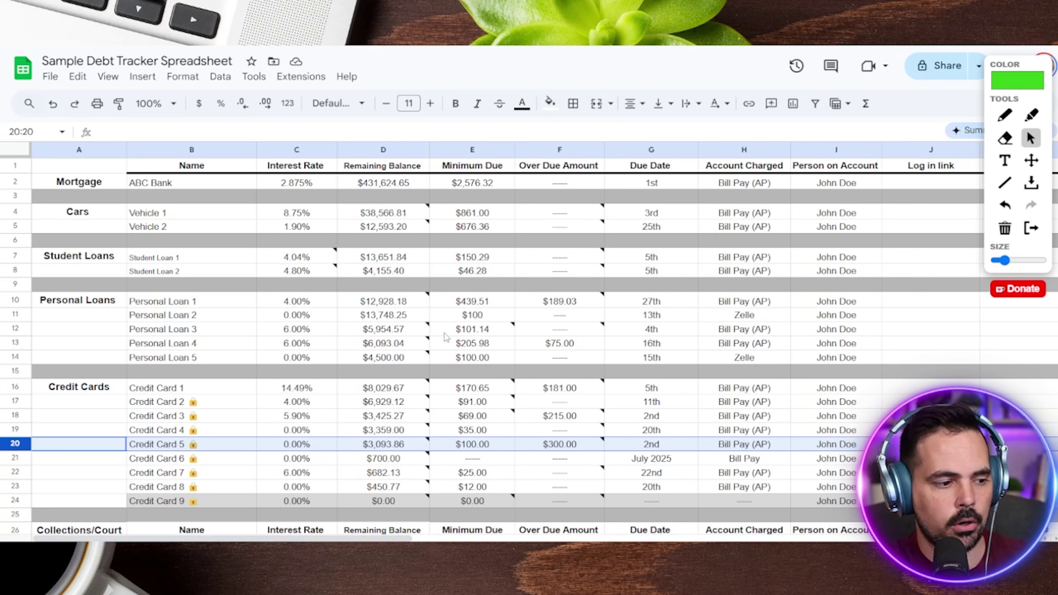
# - On the debt sheet, point out the Mortgage label, its due date and the Minimum Due amounts in E2:E9 by selecting them
pyautogui.moveTo(429, 329)
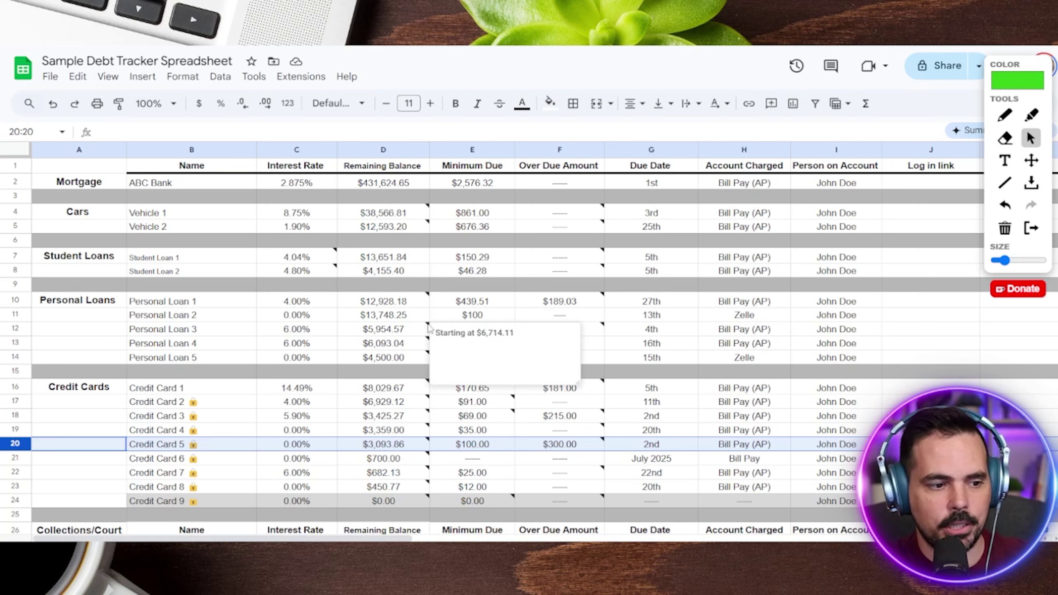
pyautogui.click(91, 174)
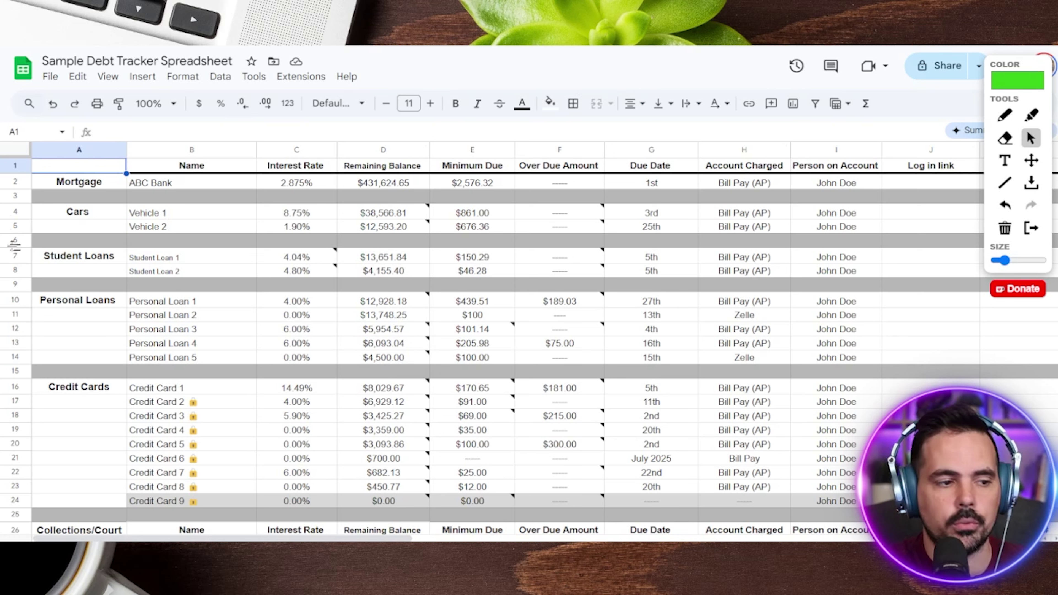
pyautogui.click(92, 181)
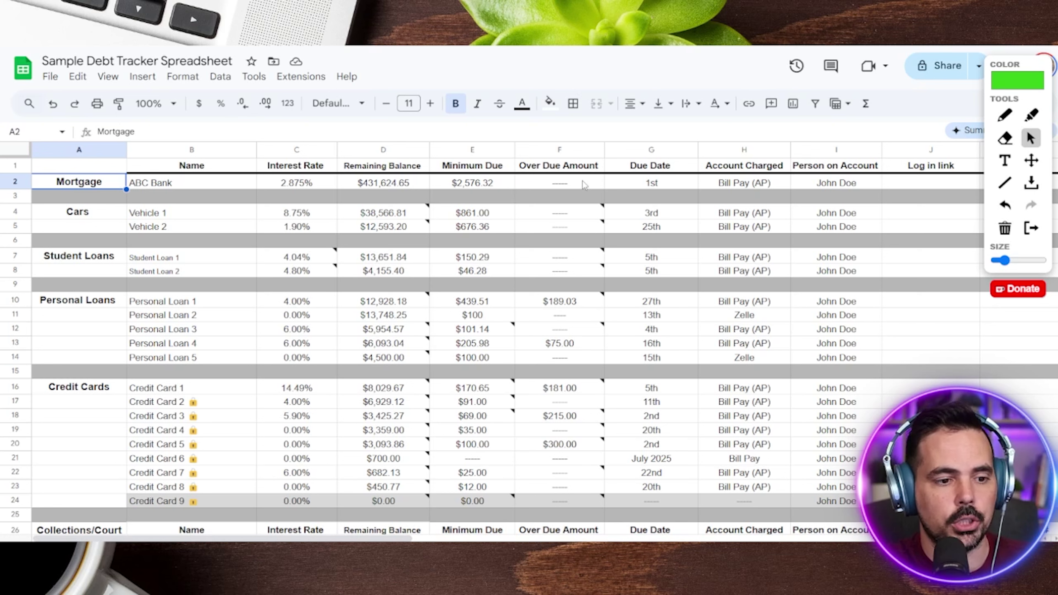
pyautogui.click(467, 185)
pyautogui.click(664, 188)
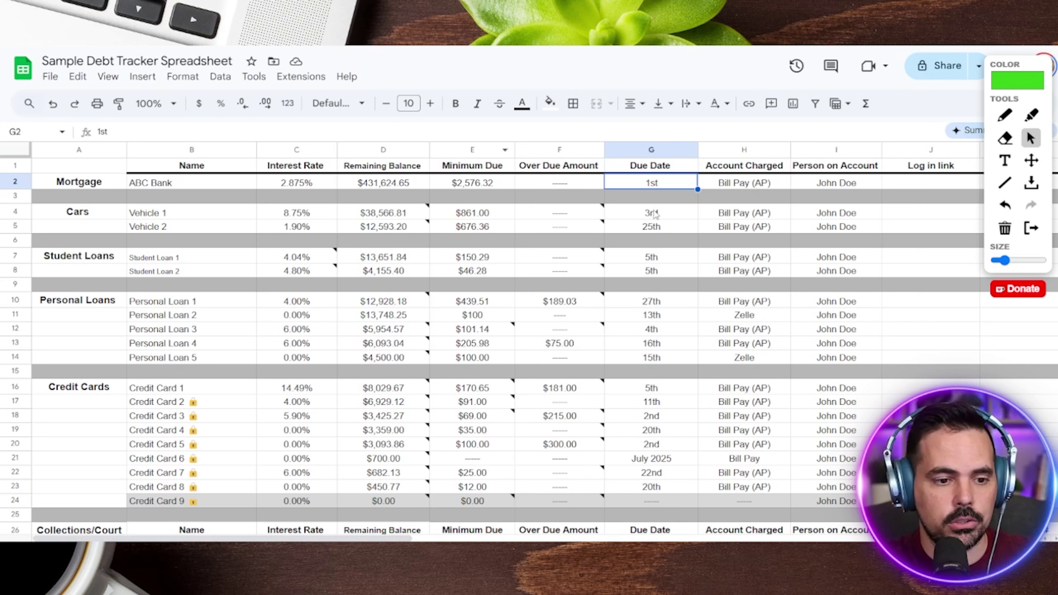
pyautogui.moveTo(466, 183); pyautogui.dragTo(466, 296)
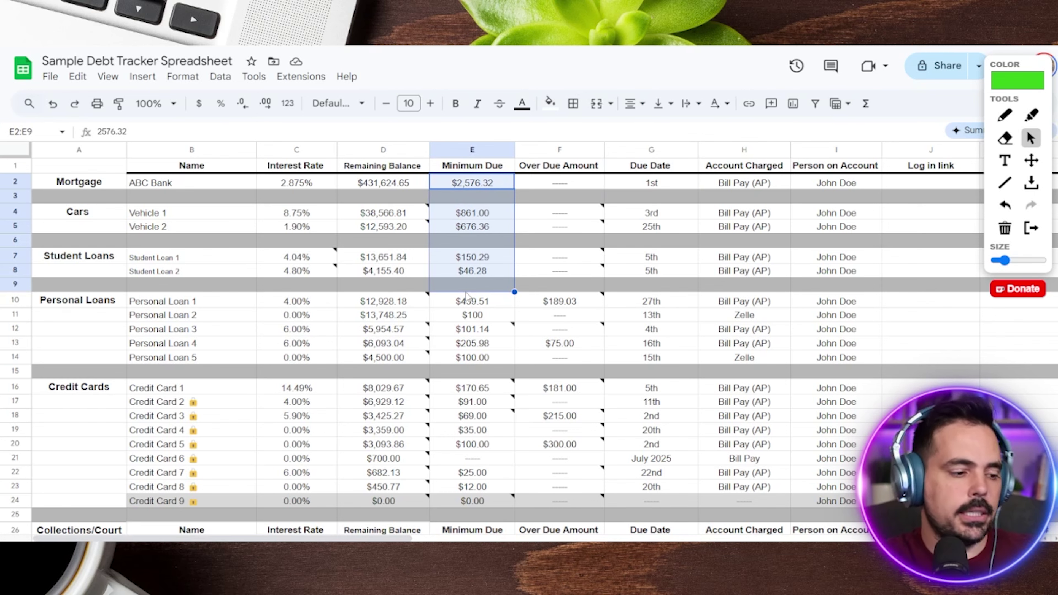
# - Point out the Cost of Living block A47:H54 and the debts in A10:G29 by selecting each range
pyautogui.scroll(-15, 466, 293)
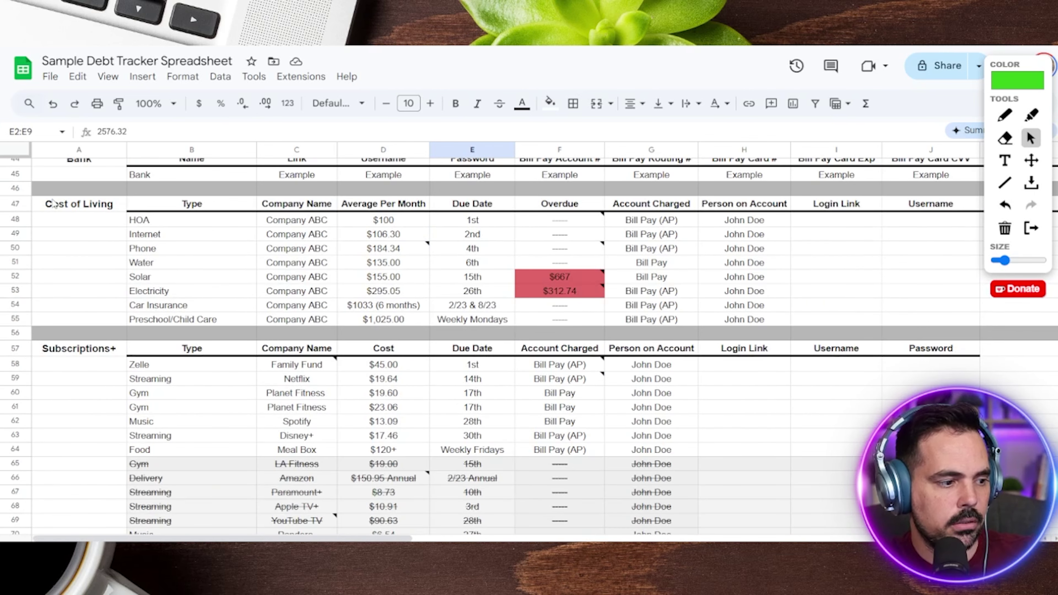
pyautogui.moveTo(54, 203); pyautogui.dragTo(791, 309)
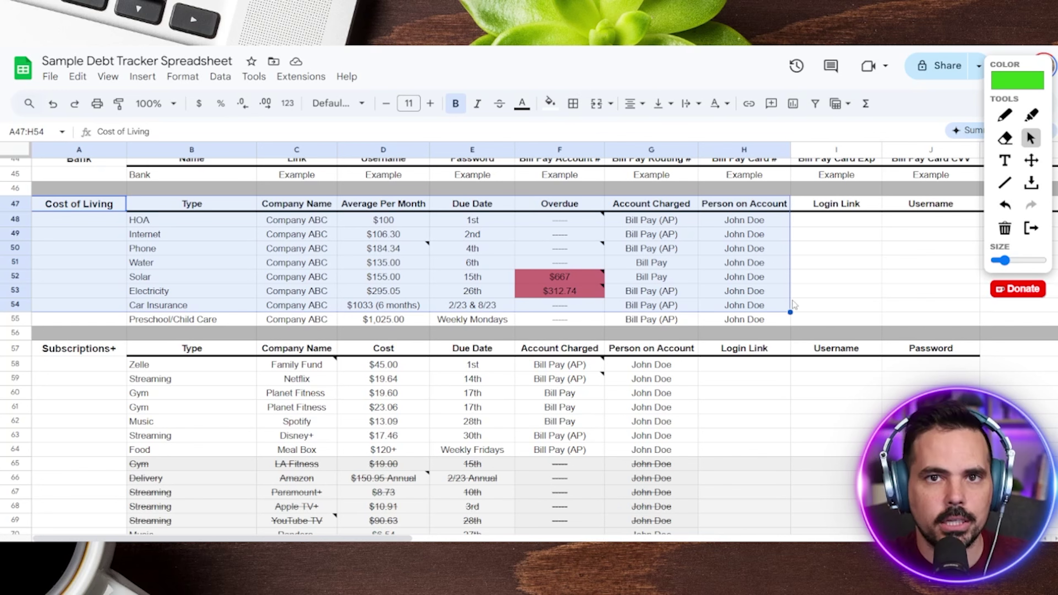
pyautogui.scroll(12, 98, 216)
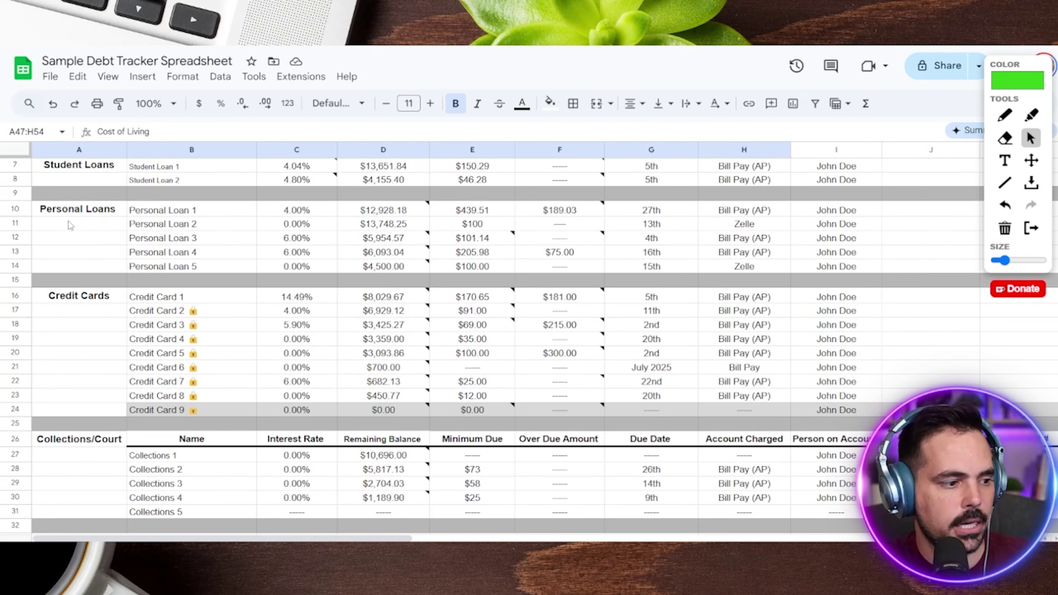
pyautogui.moveTo(53, 210); pyautogui.dragTo(600, 473)
pyautogui.moveTo(600, 473); pyautogui.dragTo(677, 493)
pyautogui.moveTo(604, 364)
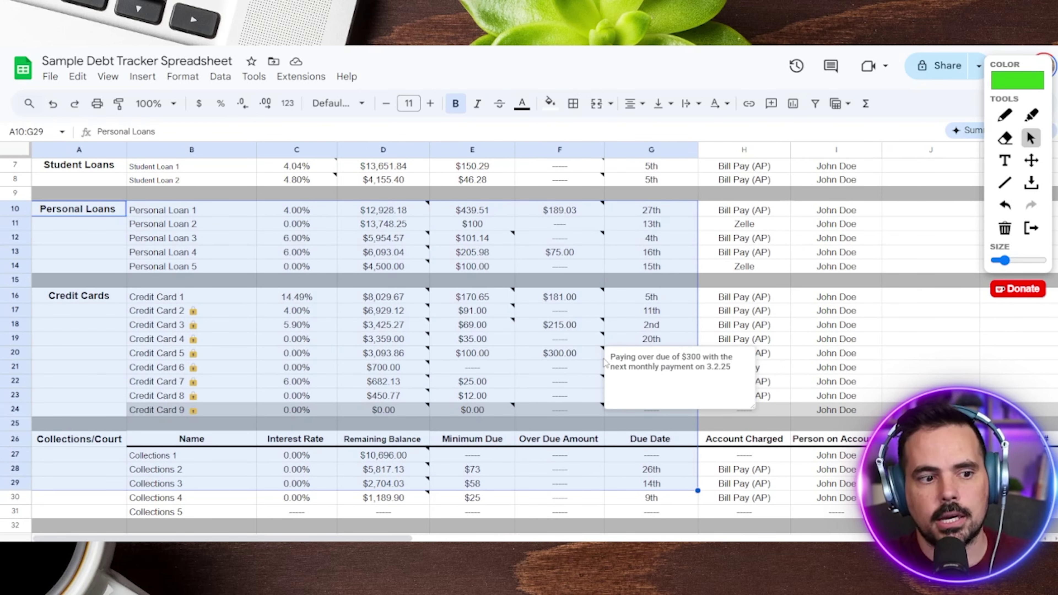
# - Revisit the paycheck schedule sheet and switch to the March 2025 month view in Google Calendar
pyautogui.click(263, 550)
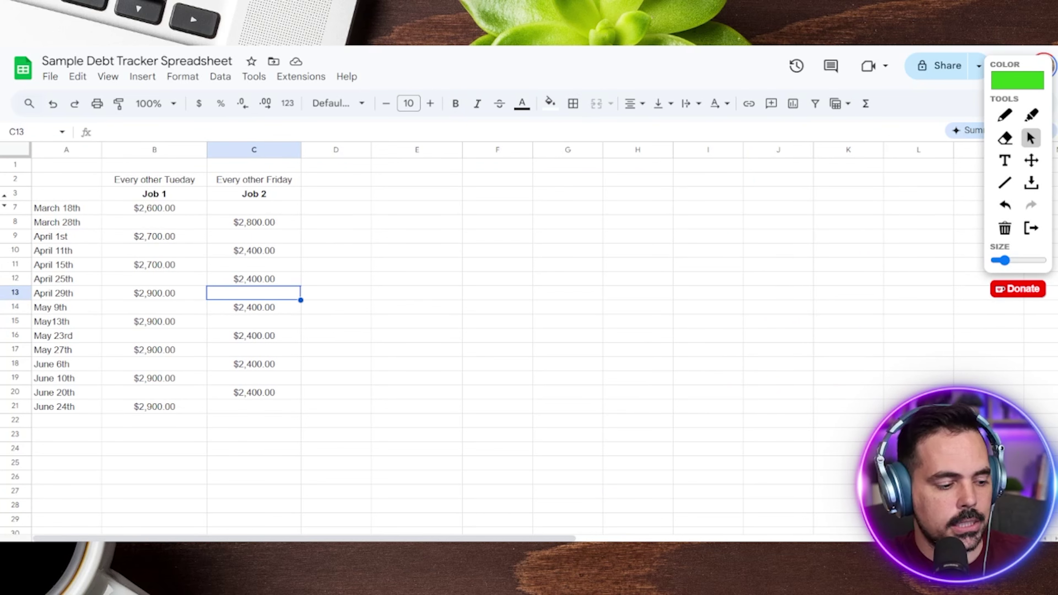
pyautogui.click(179, 549)
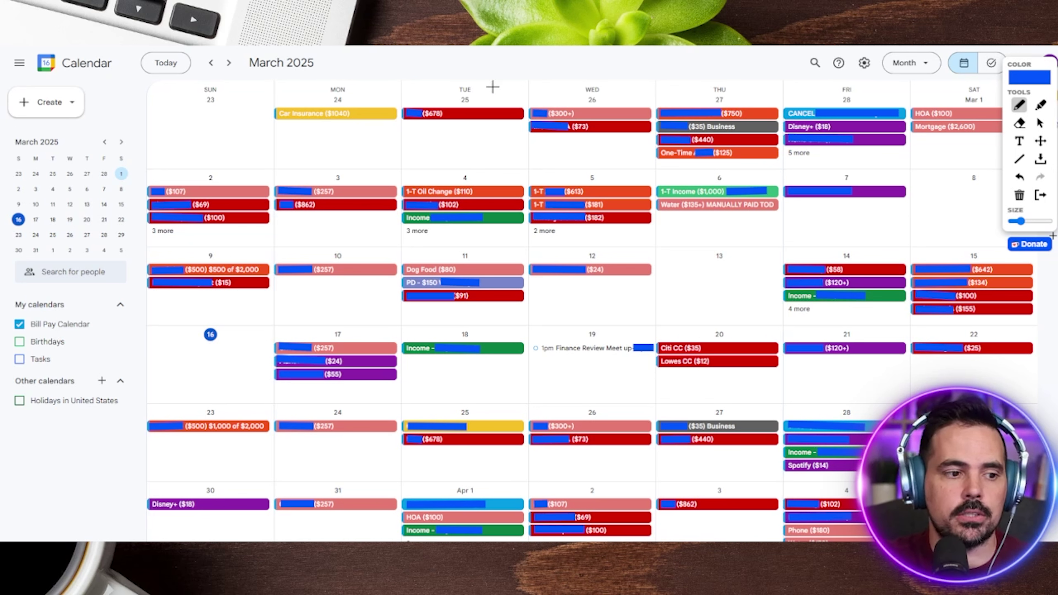
# - Draw blue arrows at the $678 bill on February 25, Car Insurance ($1040) on February 24 and the $300+ bill on February 26
pyautogui.moveTo(455, 154)
pyautogui.mouseDown()
pyautogui.moveTo(457, 118)
pyautogui.moveTo(479, 136)
pyautogui.mouseUp()
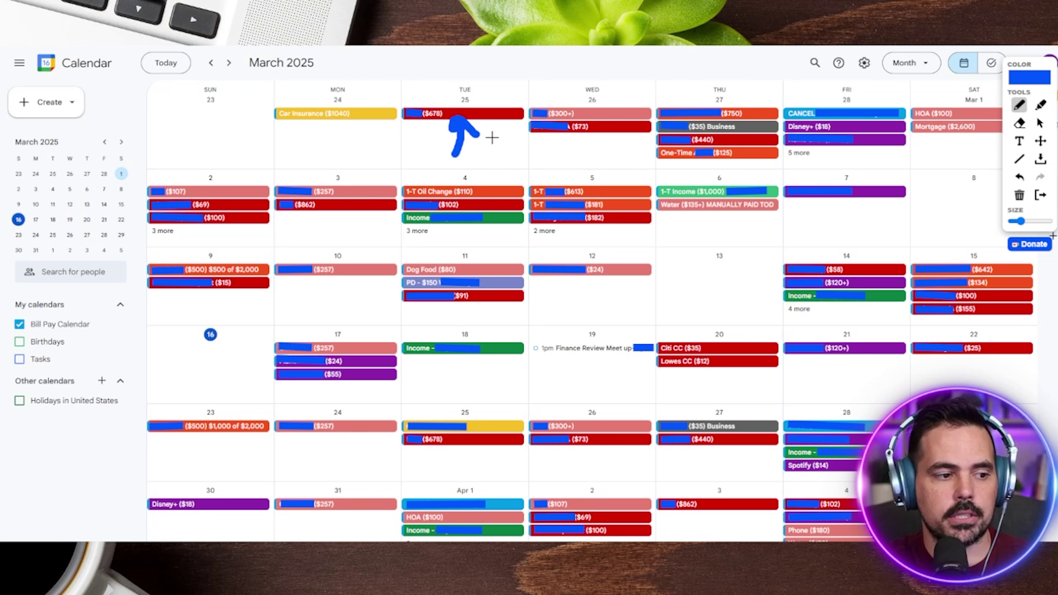
pyautogui.moveTo(356, 155)
pyautogui.mouseDown()
pyautogui.moveTo(364, 109)
pyautogui.moveTo(380, 137)
pyautogui.mouseUp()
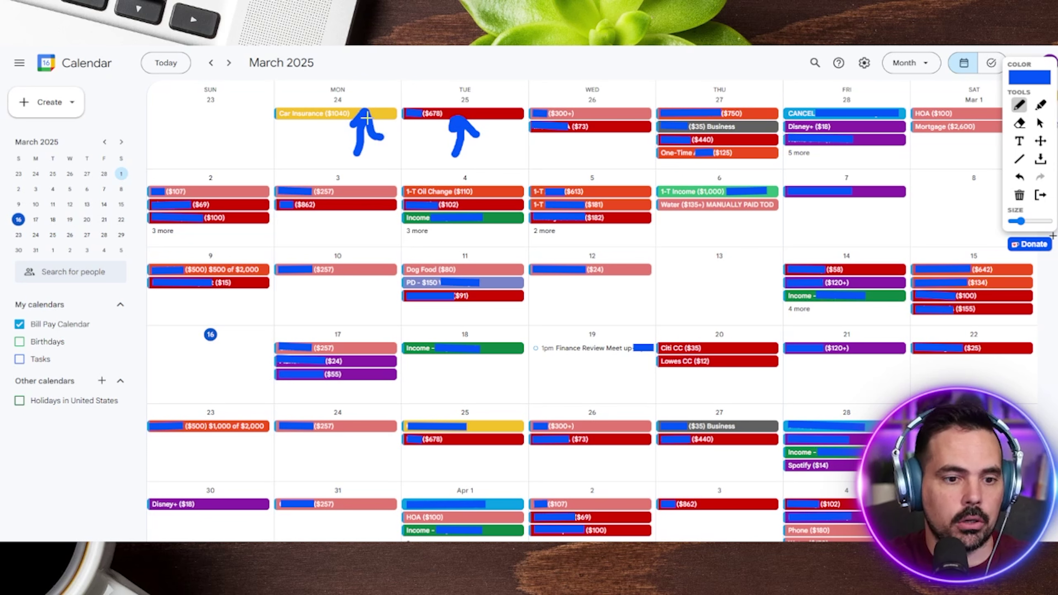
pyautogui.moveTo(621, 79)
pyautogui.mouseDown()
pyautogui.moveTo(620, 112)
pyautogui.moveTo(631, 97)
pyautogui.mouseUp()
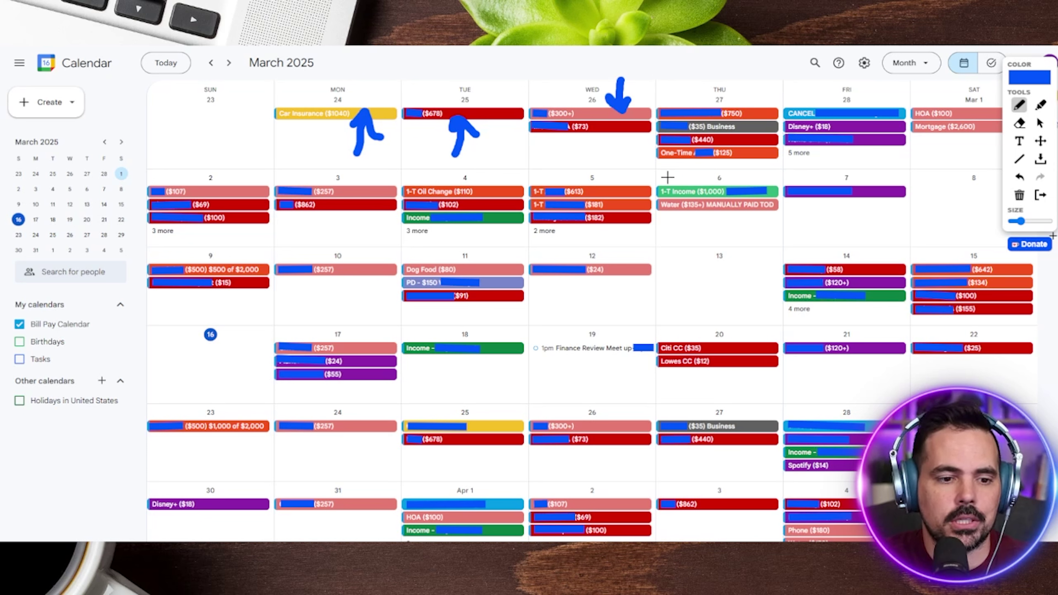
# - Draw blue arrows at the March 14 income event, the 1-T Income ($1,000) event on March 6 and the purple event on March 7
pyautogui.moveTo(728, 307)
pyautogui.mouseDown()
pyautogui.moveTo(777, 301)
pyautogui.moveTo(769, 315)
pyautogui.mouseUp()
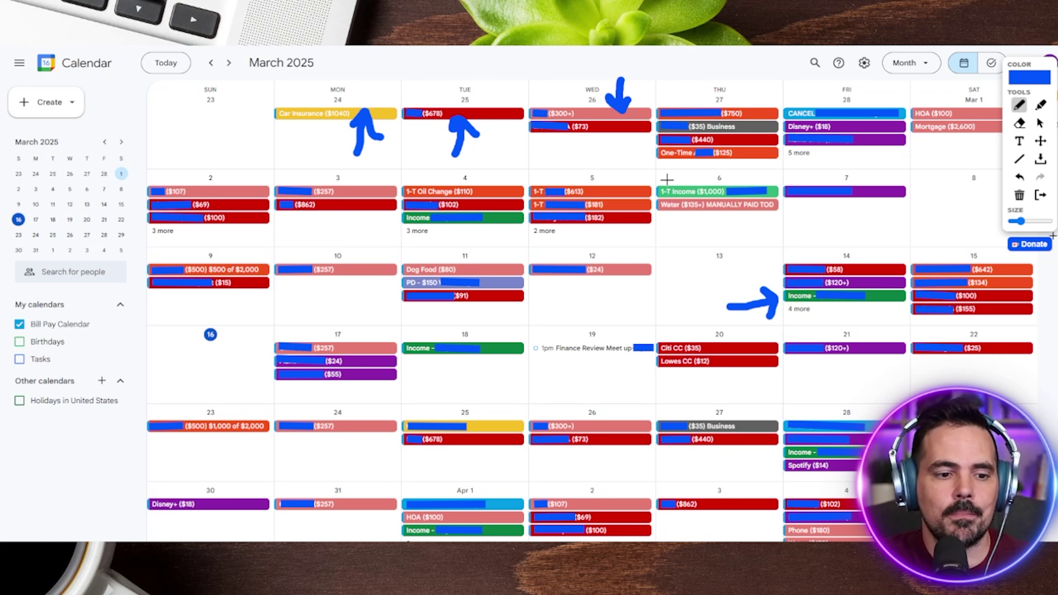
pyautogui.moveTo(638, 159)
pyautogui.mouseDown()
pyautogui.moveTo(666, 179)
pyautogui.moveTo(653, 177)
pyautogui.moveTo(667, 180)
pyautogui.moveTo(665, 170)
pyautogui.mouseUp()
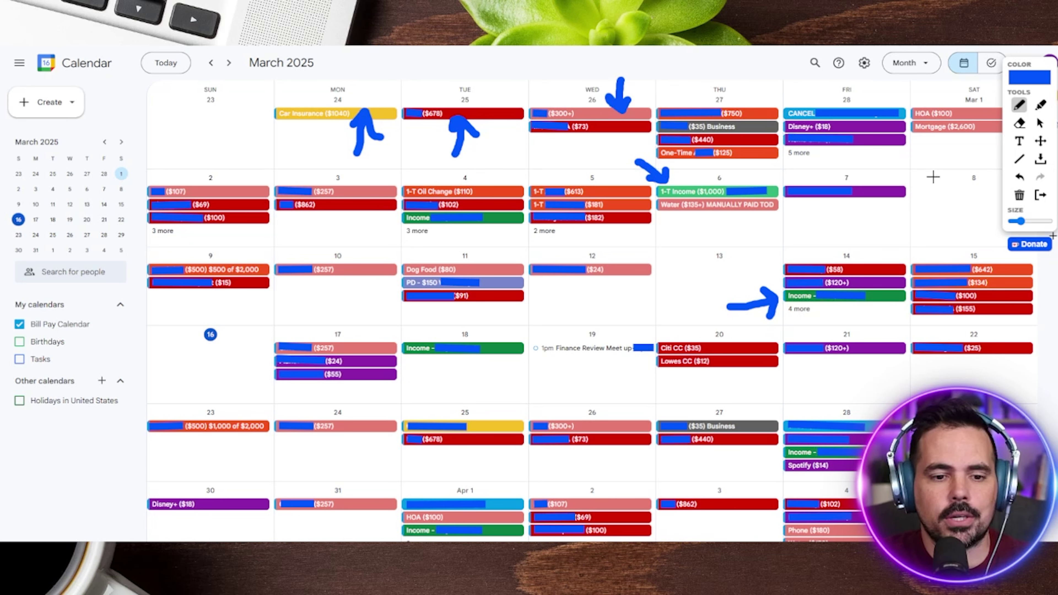
pyautogui.moveTo(935, 176)
pyautogui.mouseDown()
pyautogui.moveTo(916, 186)
pyautogui.moveTo(913, 171)
pyautogui.moveTo(925, 192)
pyautogui.mouseUp()
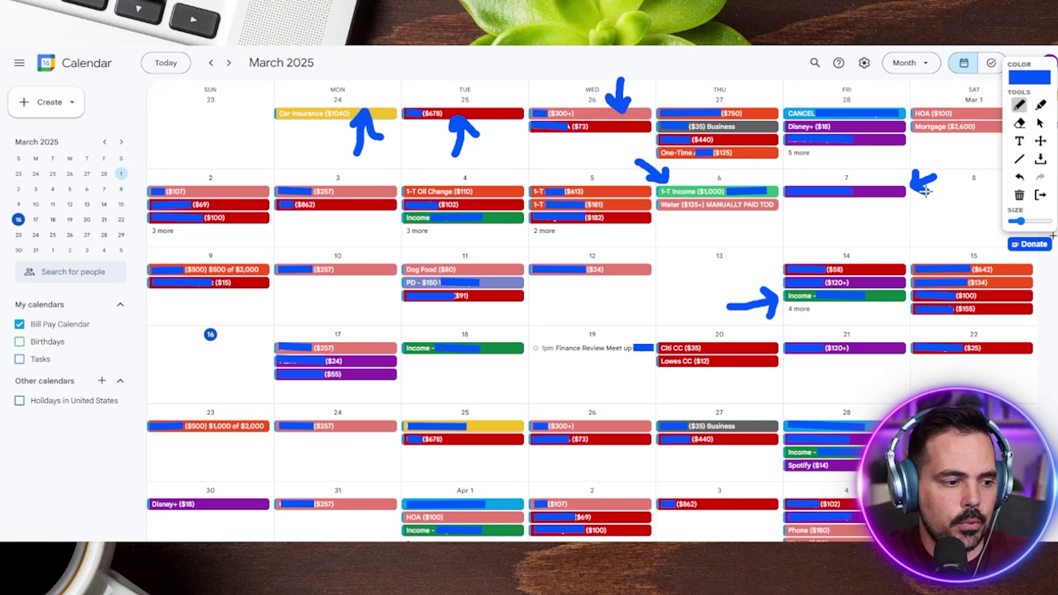
# - Draw blue arrows at the $642 bill on March 15 and the PD - $150 event on March 11, and circle February 28, March 4 and March 14
pyautogui.moveTo(957, 213)
pyautogui.mouseDown()
pyautogui.moveTo(983, 257)
pyautogui.moveTo(989, 232)
pyautogui.mouseUp()
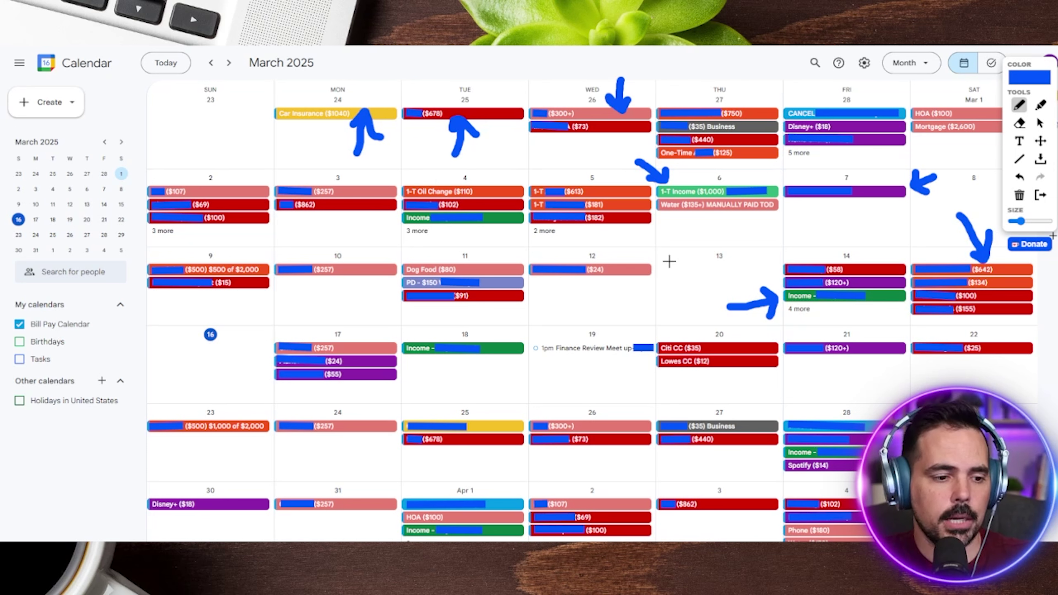
pyautogui.moveTo(325, 292)
pyautogui.mouseDown()
pyautogui.moveTo(397, 279)
pyautogui.moveTo(394, 294)
pyautogui.moveTo(383, 289)
pyautogui.mouseUp()
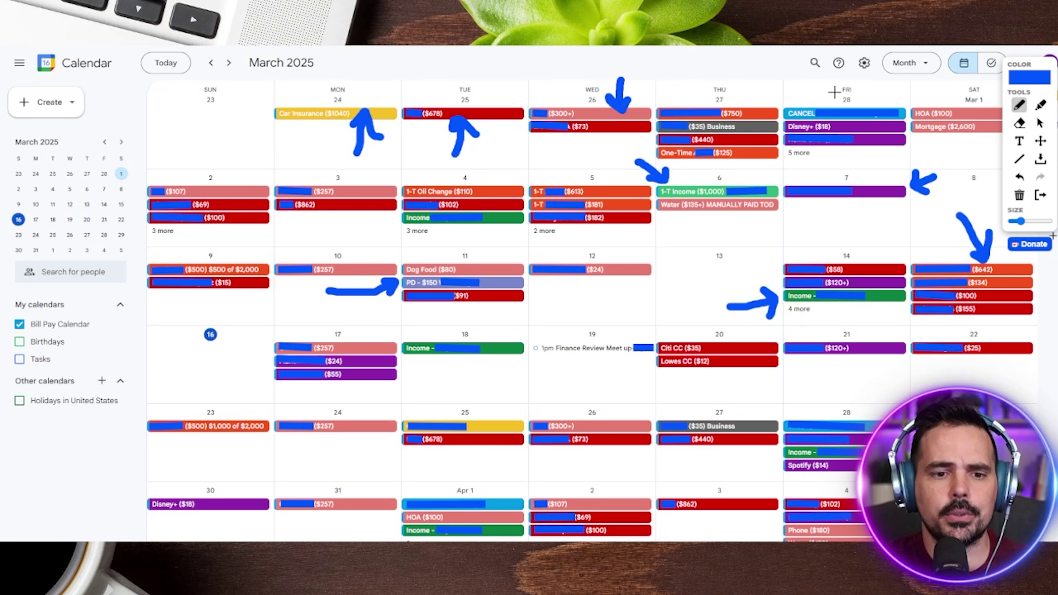
pyautogui.moveTo(843, 72)
pyautogui.mouseDown()
pyautogui.moveTo(827, 96)
pyautogui.moveTo(857, 74)
pyautogui.moveTo(829, 79)
pyautogui.mouseUp()
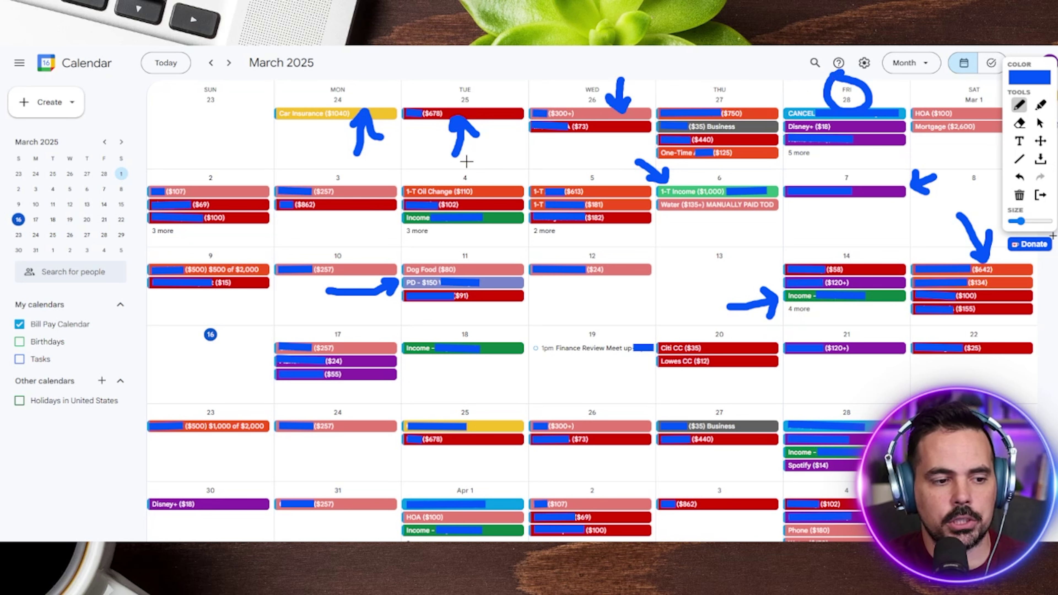
pyautogui.moveTo(466, 159)
pyautogui.mouseDown()
pyautogui.moveTo(496, 170)
pyautogui.moveTo(467, 160)
pyautogui.mouseUp()
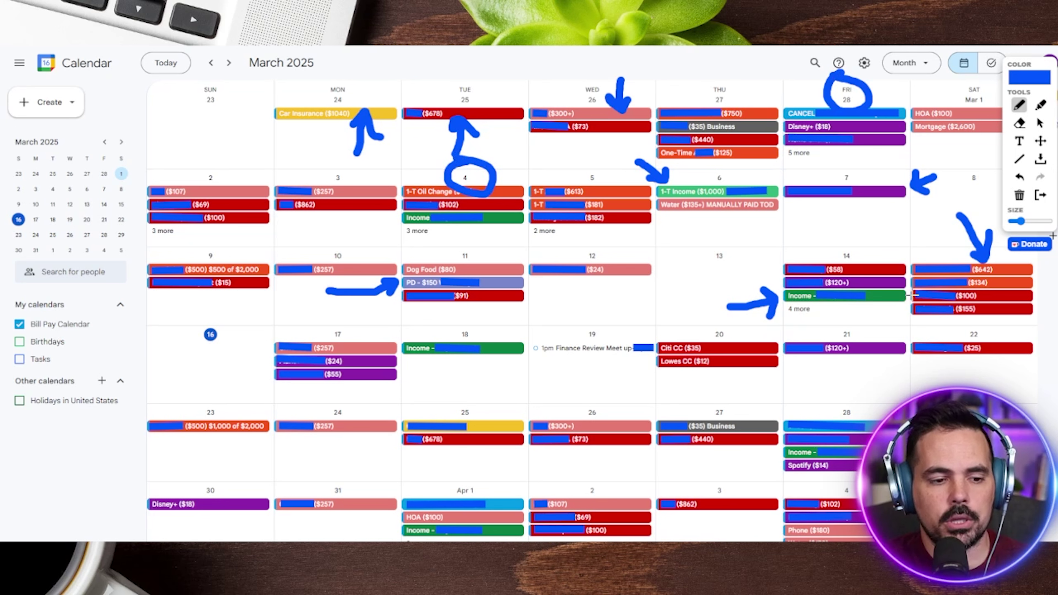
pyautogui.moveTo(838, 236); pyautogui.dragTo(835, 236)
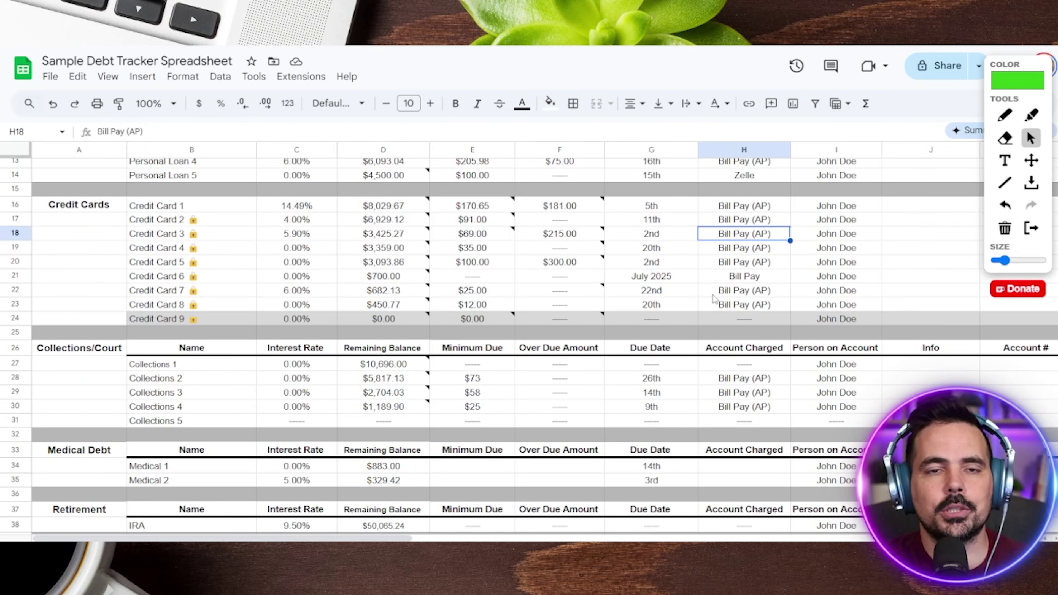
# - Return to the first rows of the debt tracker spreadsheet and point out the Due Date and Minimum Due headers by selecting each
pyautogui.scroll(5, 708, 300)
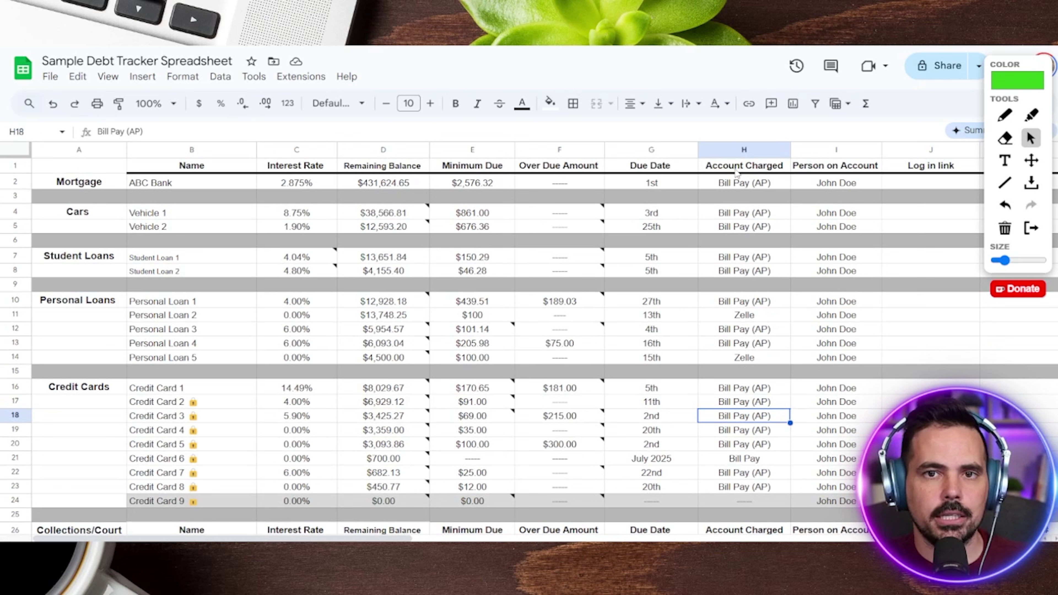
pyautogui.click(659, 168)
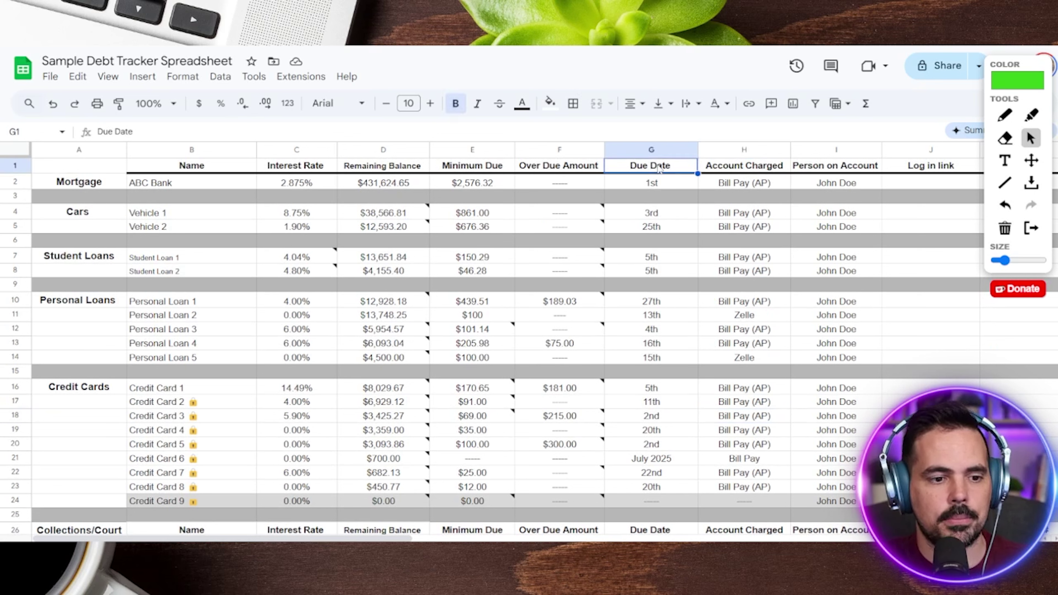
pyautogui.click(485, 169)
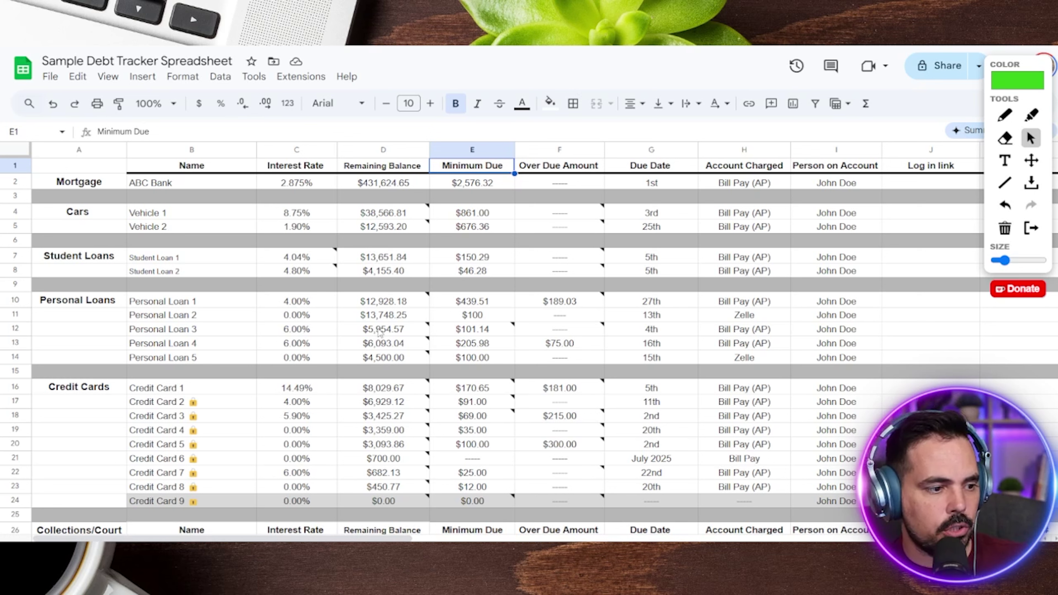
# - Insert one blank column directly after the Remaining Balance column D
pyautogui.click(267, 198)
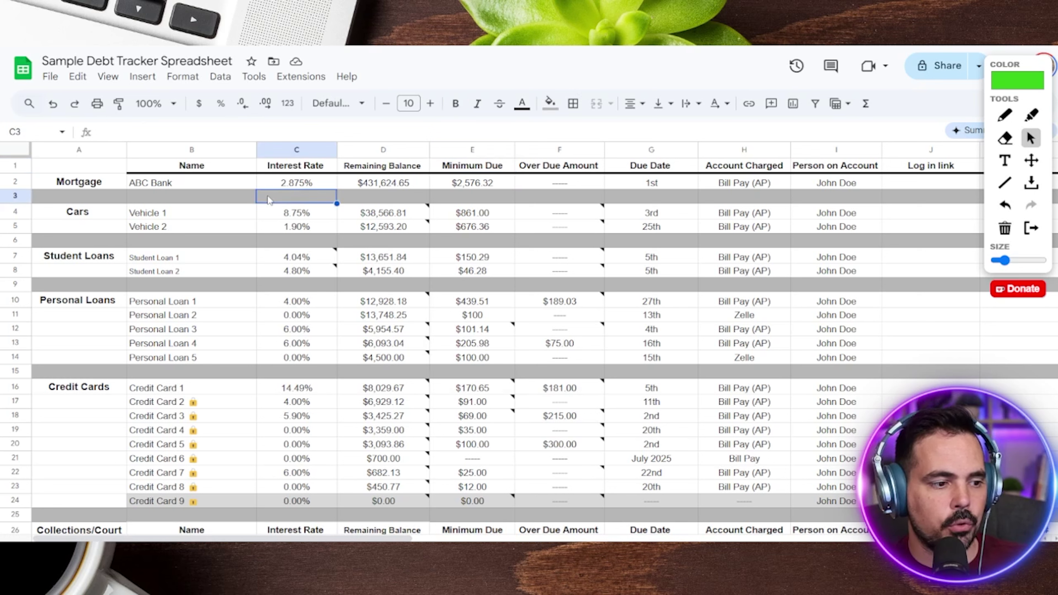
pyautogui.click(394, 151)
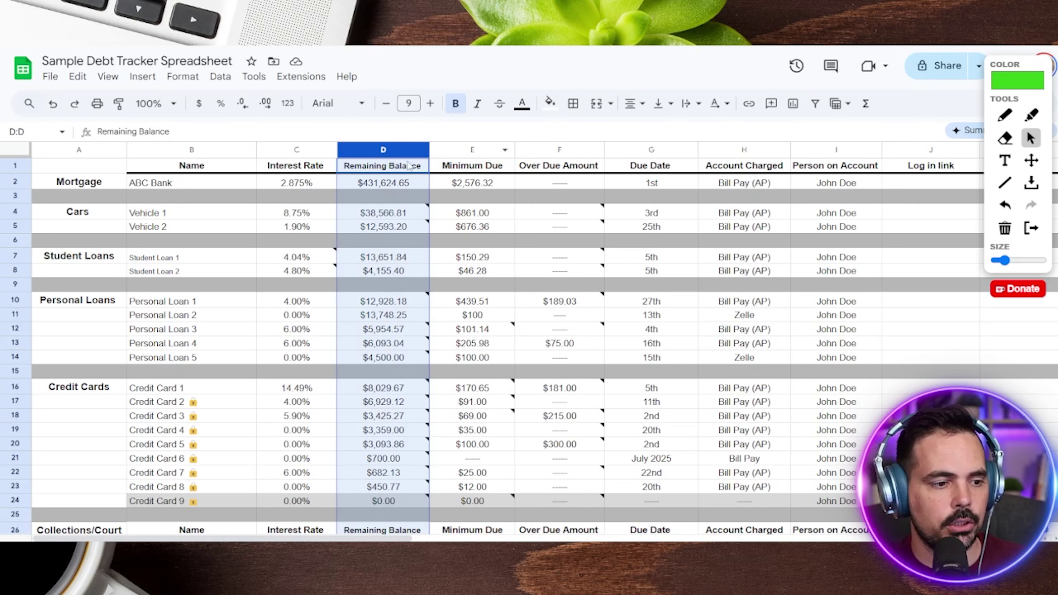
pyautogui.rightClick(394, 150)
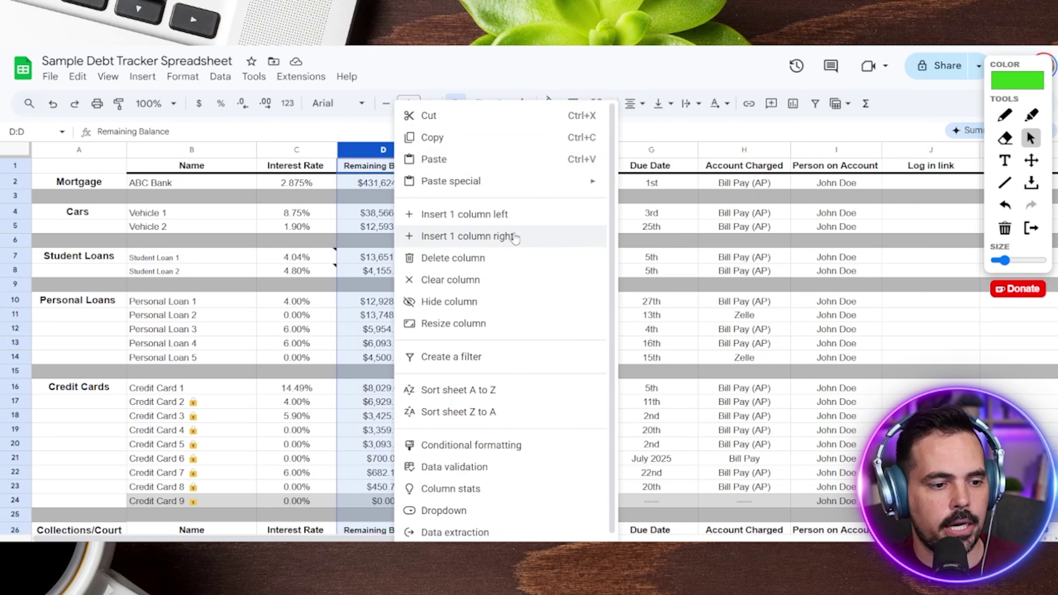
pyautogui.click(504, 236)
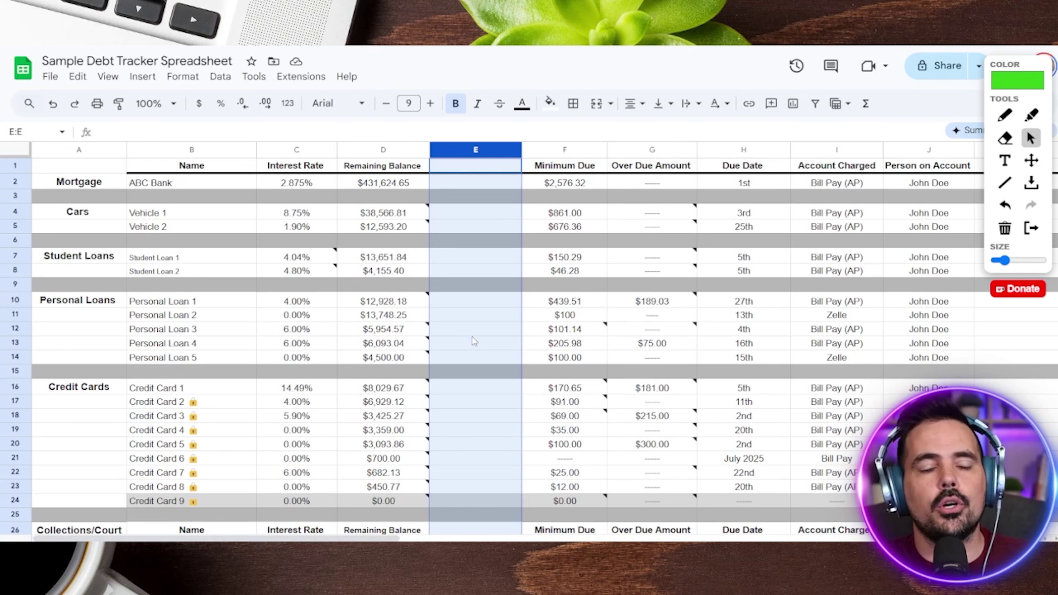
# - Check how the blank column runs through the Cost of Living and Subscriptions+ sections, and undo its insertion
pyautogui.scroll(-10, 483, 334)
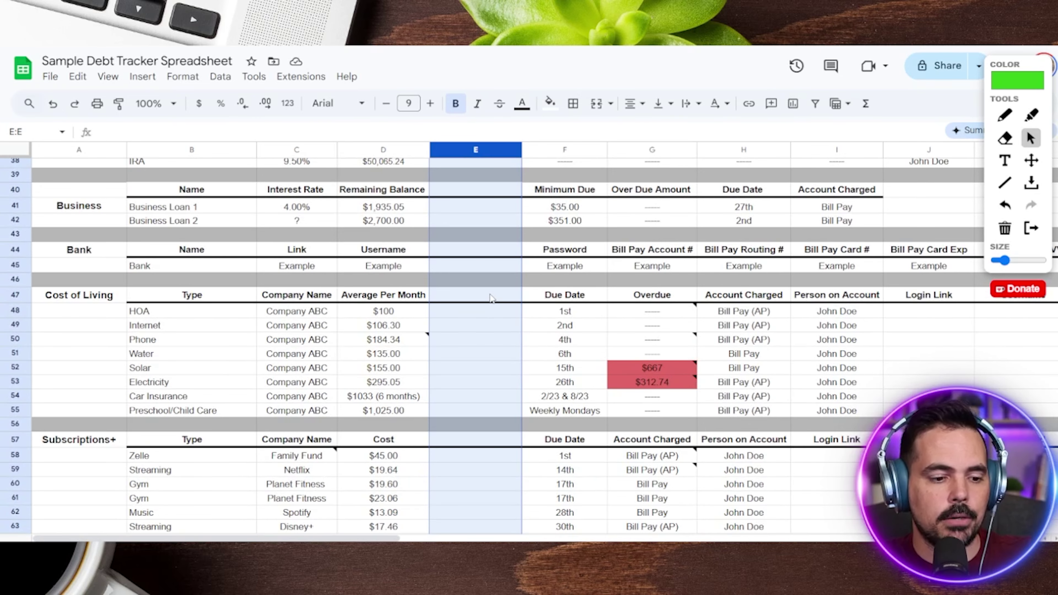
pyautogui.scroll(-2, 492, 297)
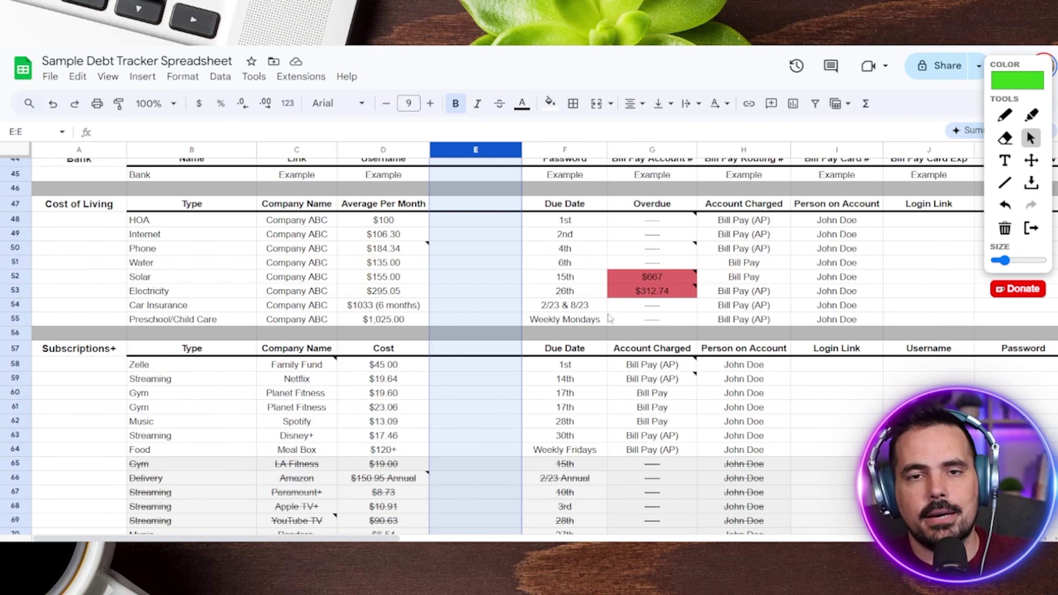
pyautogui.scroll(6, 608, 318)
pyautogui.scroll(4, 608, 318)
pyautogui.hotkey('ctrl', 'z')
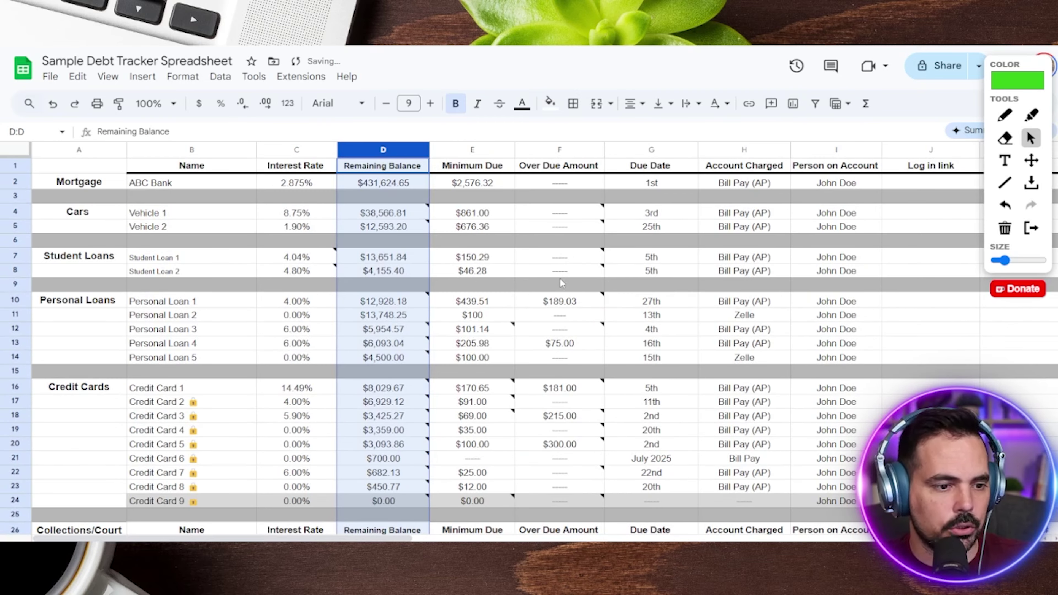
# - Review the Cost of Living and Subscriptions+ sections, selecting cell H52, and look back over the debt sections up to Mortgage
pyautogui.scroll(-10, 526, 322)
pyautogui.scroll(-2, 526, 322)
pyautogui.click(768, 366)
pyautogui.scroll(-2, 769, 365)
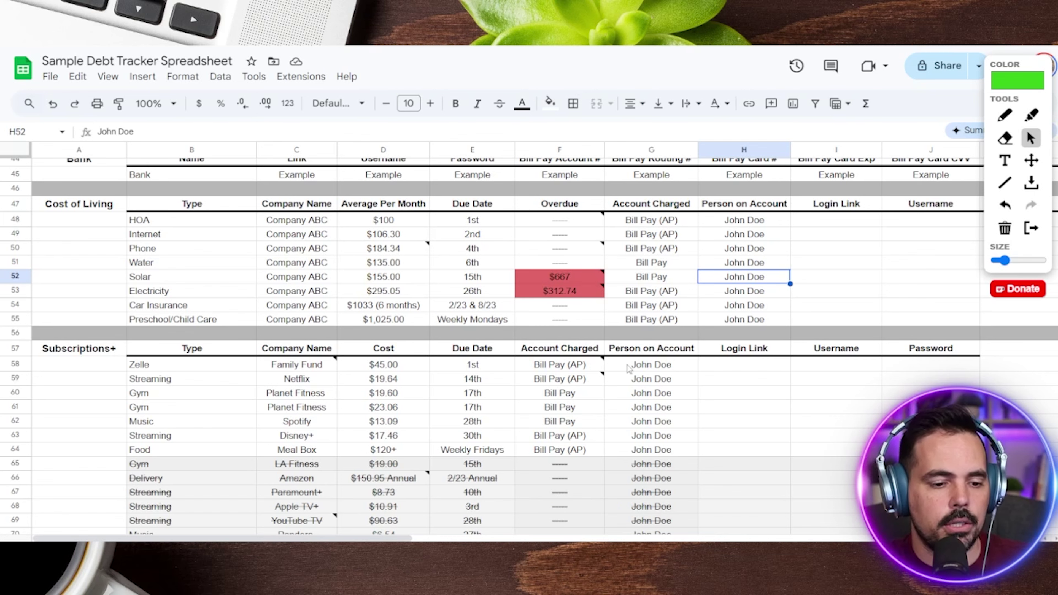
pyautogui.scroll(6, 722, 357)
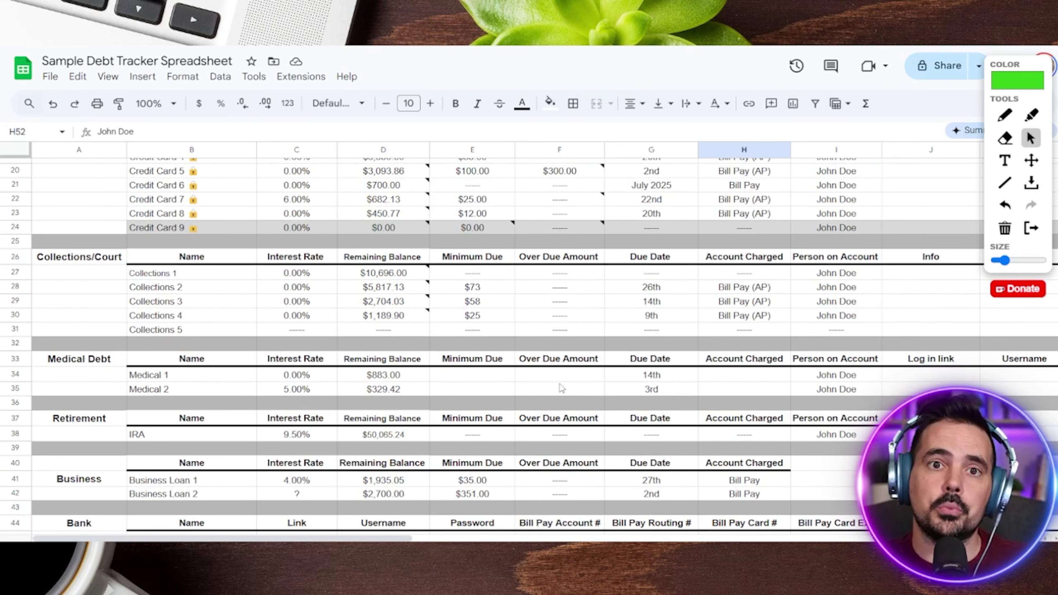
pyautogui.scroll(3, 558, 361)
pyautogui.scroll(2, 500, 361)
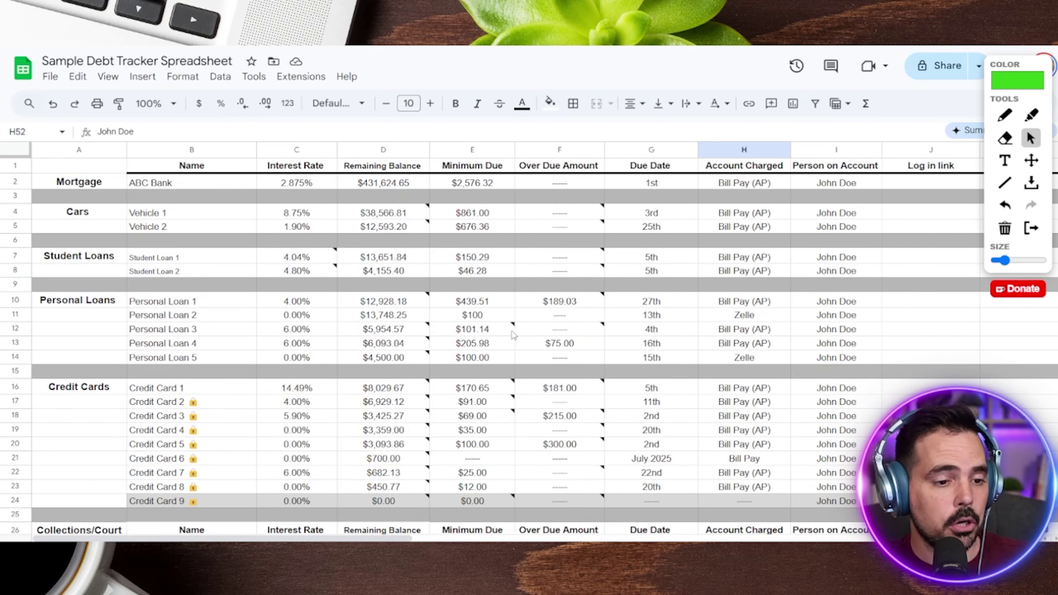
# - Try a red fill on the Personal Loans overdue amounts in F10:F14, undo it, and select cell A1
pyautogui.moveTo(546, 297); pyautogui.dragTo(565, 362)
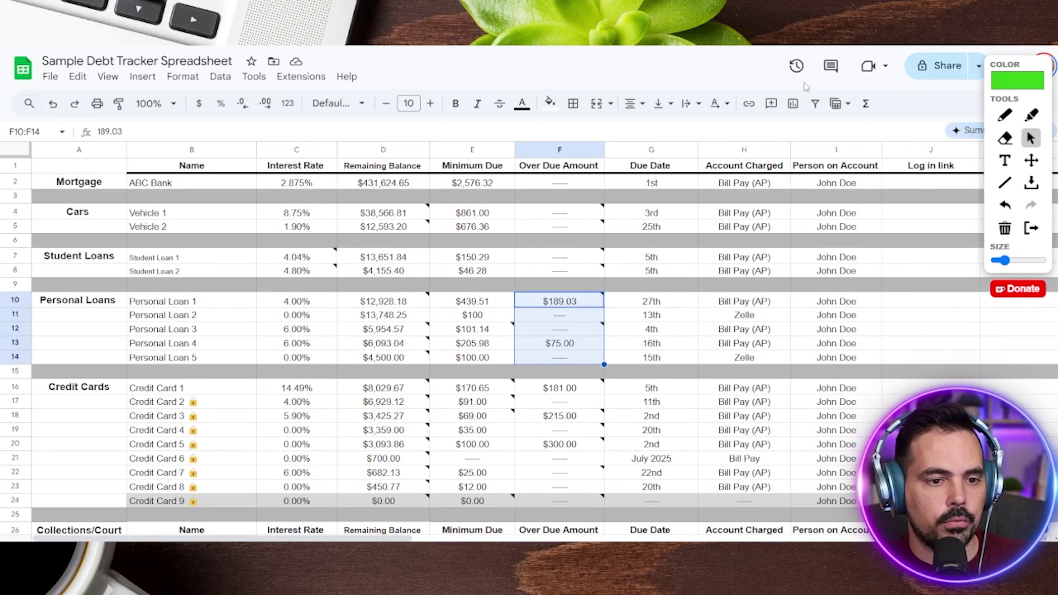
pyautogui.click(550, 103)
pyautogui.click(569, 166)
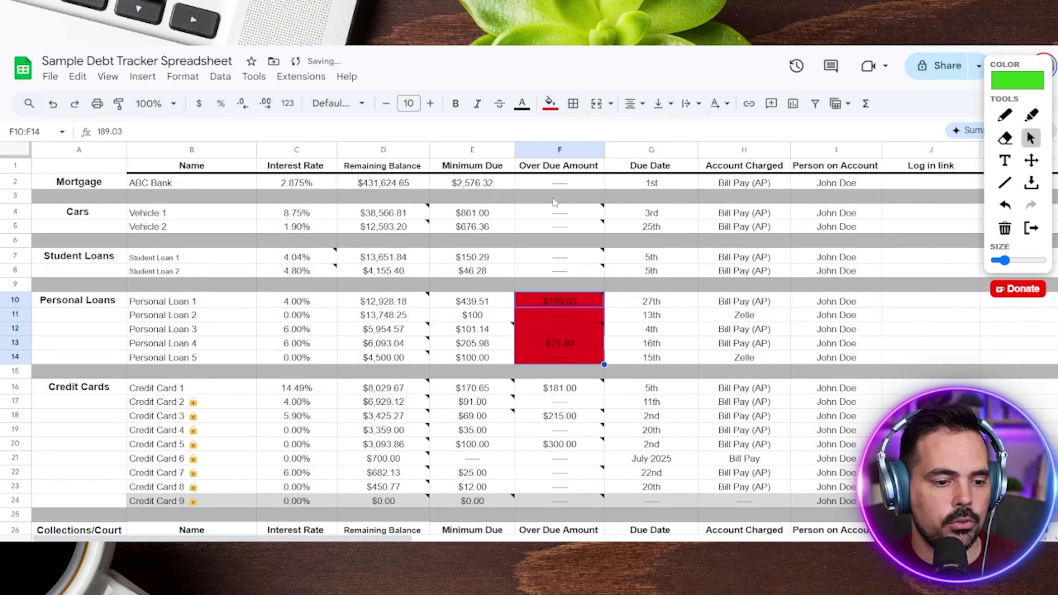
pyautogui.click(544, 333)
pyautogui.hotkey('ctrl', 'z')
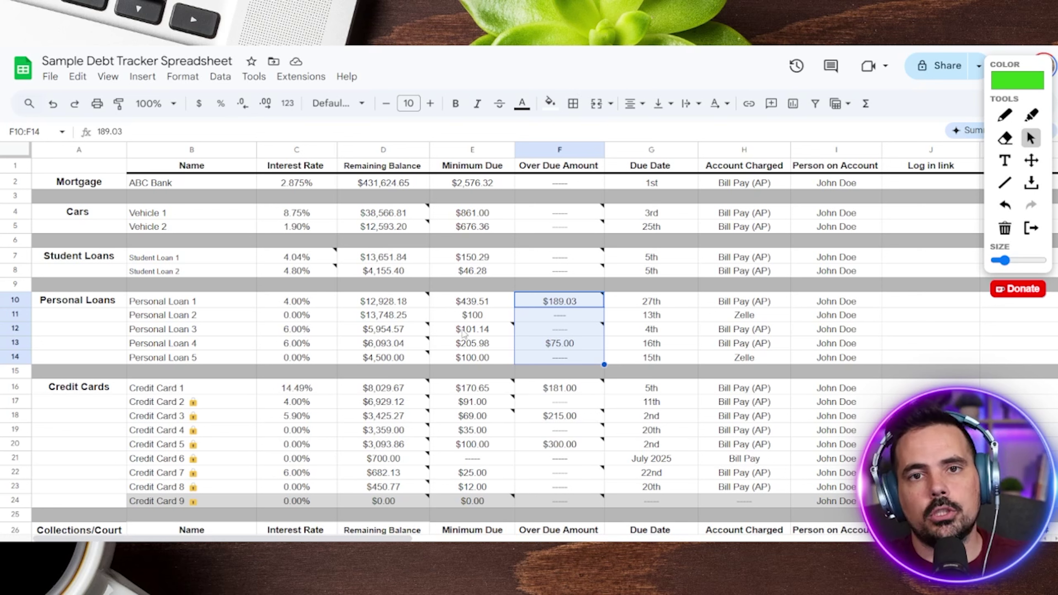
pyautogui.click(66, 171)
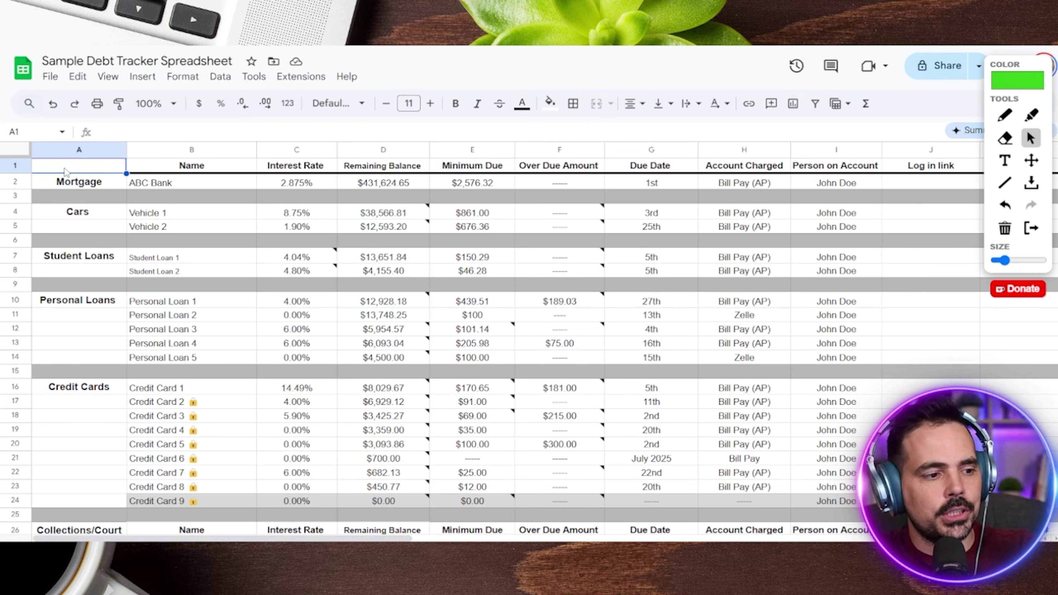